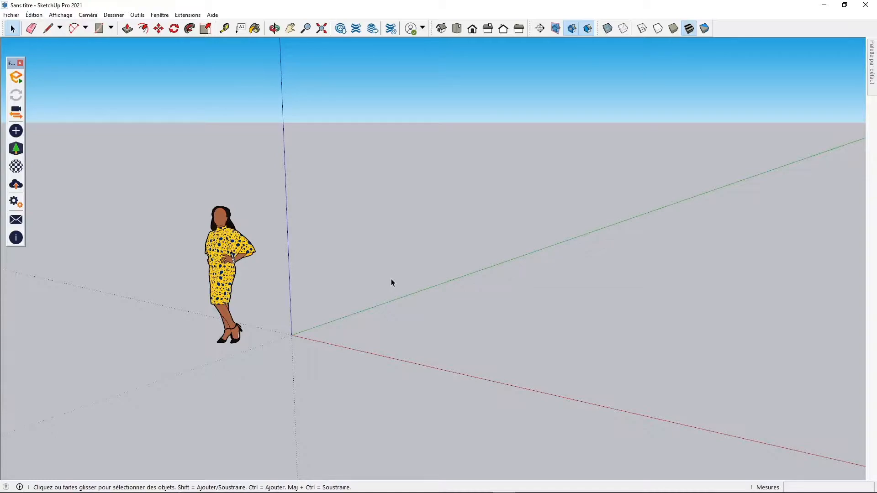
# - Start a new custom asset from the custom assets of the Enscape asset library
pyautogui.click(16, 149)
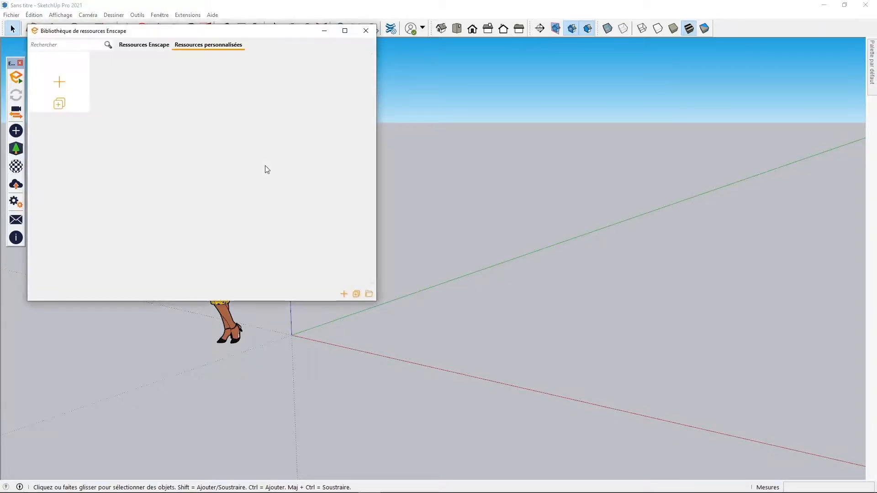
pyautogui.moveTo(197, 35)
pyautogui.mouseDown()
pyautogui.moveTo(205, 47)
pyautogui.moveTo(314, 85)
pyautogui.mouseUp()
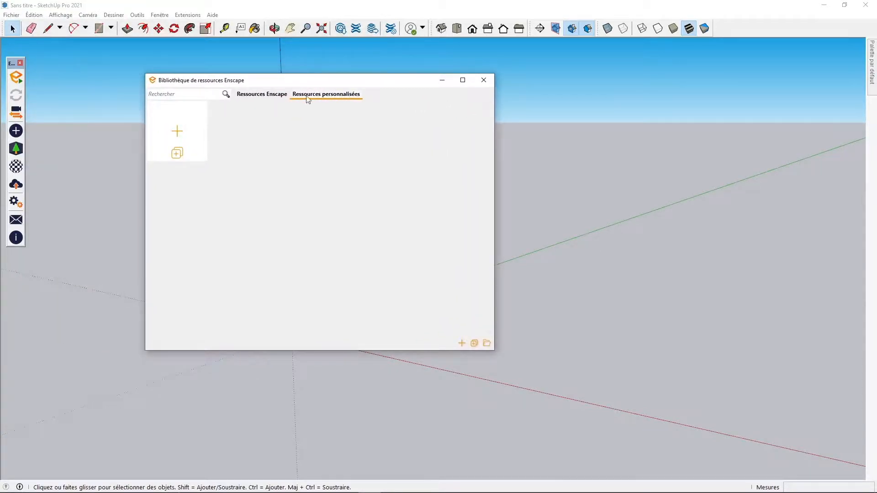
pyautogui.click(258, 96)
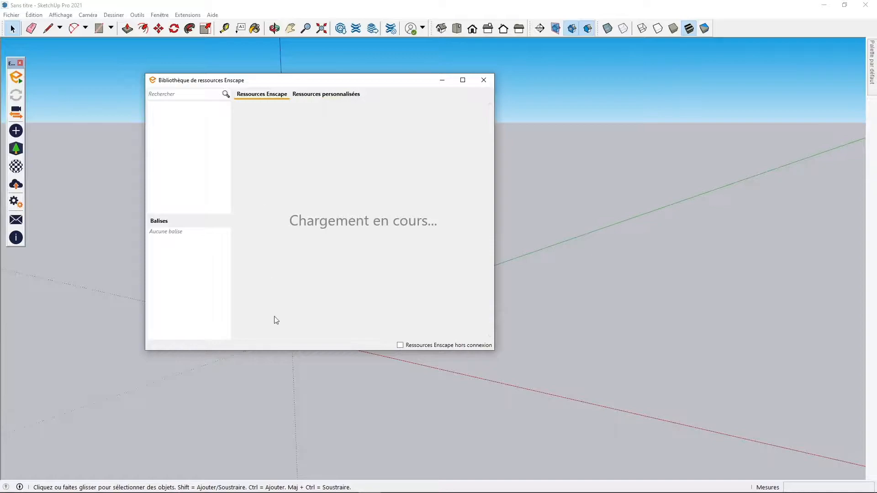
pyautogui.click(323, 96)
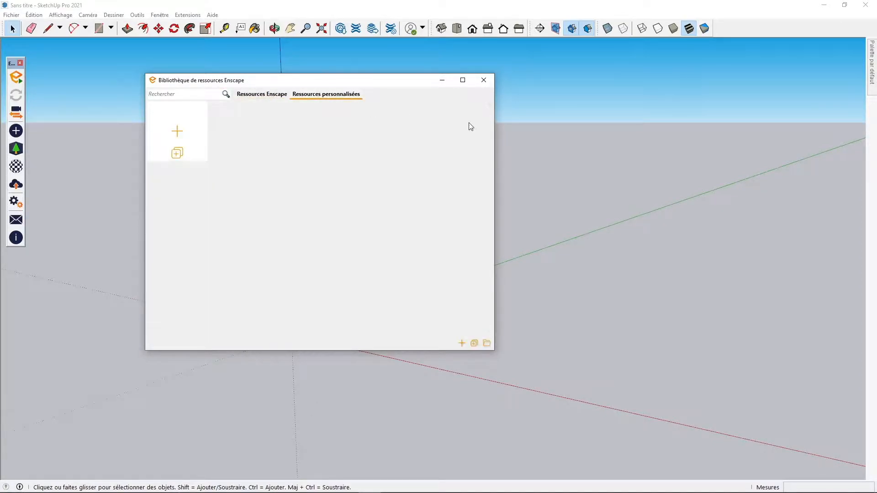
pyautogui.moveTo(177, 133)
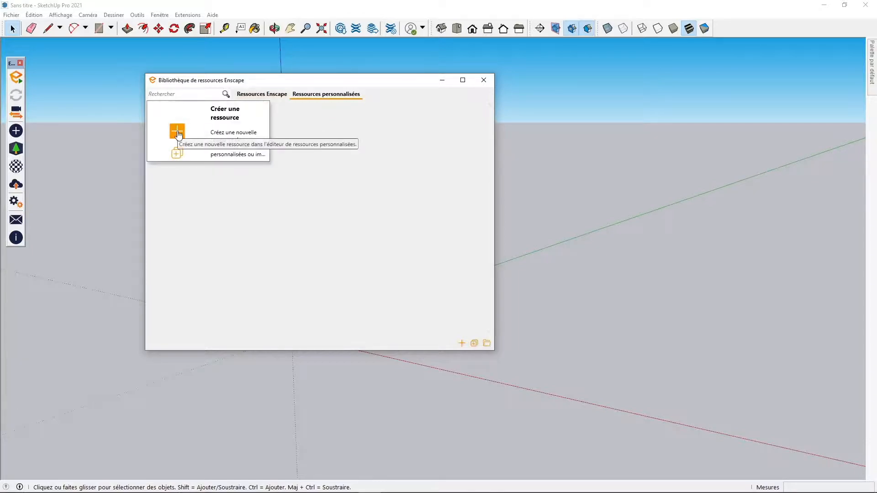
pyautogui.click(177, 132)
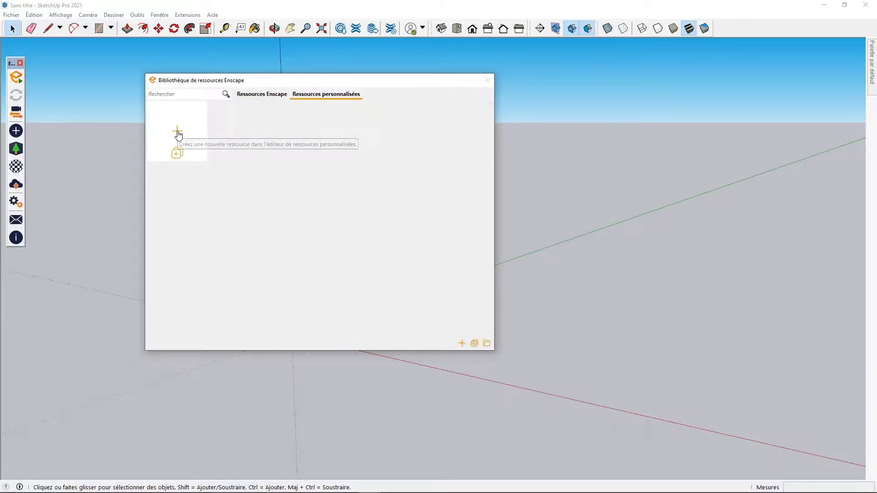
pyautogui.click(177, 132)
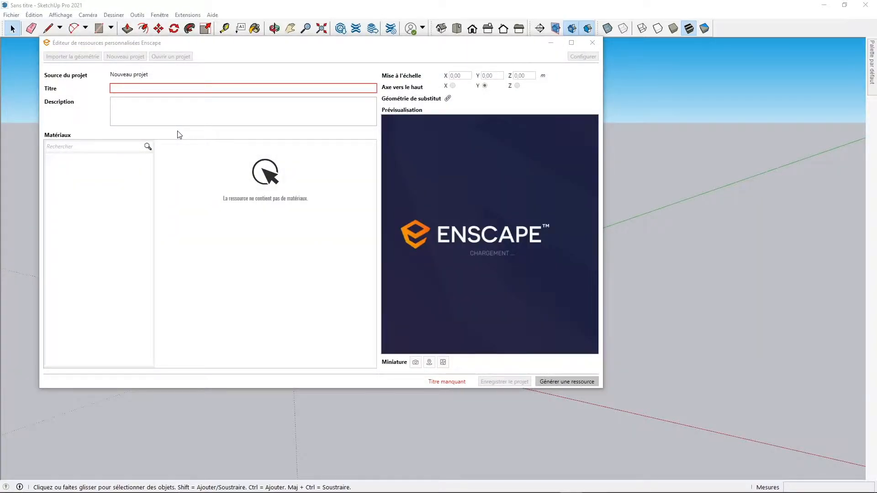
pyautogui.moveTo(217, 45); pyautogui.dragTo(294, 121)
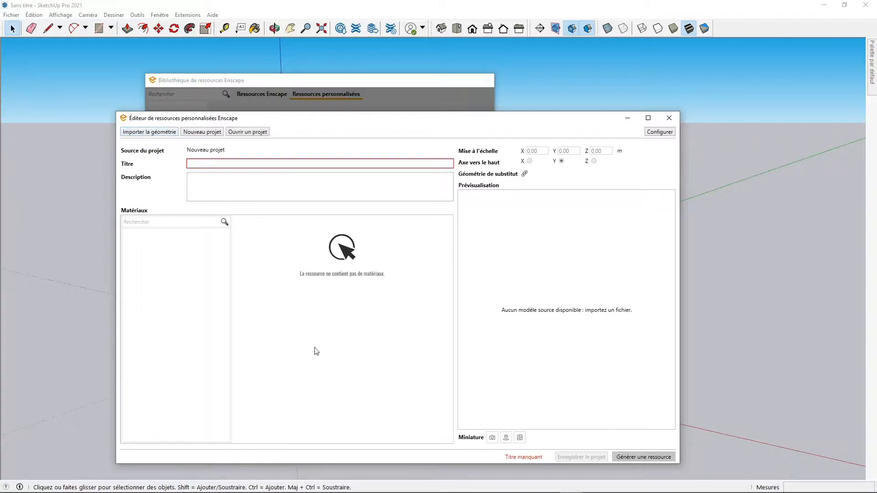
# - Import the geometry file ylwchair_.fbx from the Yellow loft chair folder into the new asset project
pyautogui.click(139, 132)
pyautogui.click(373, 201)
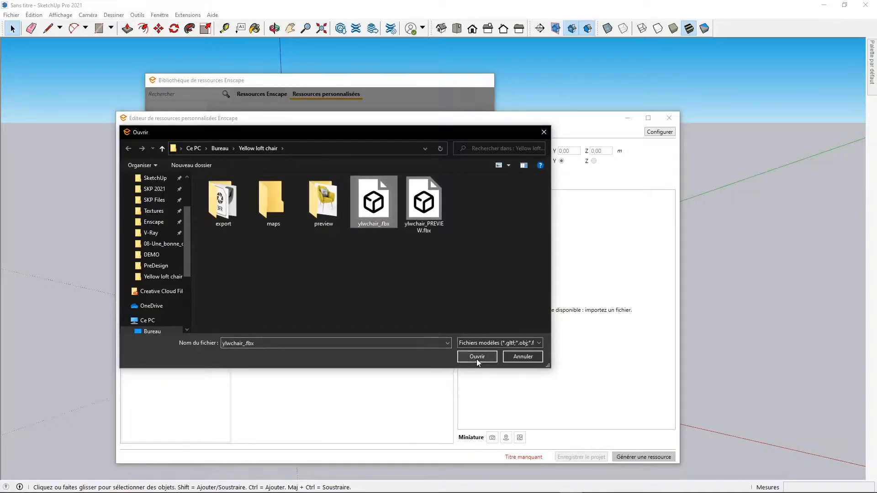
pyautogui.click(538, 343)
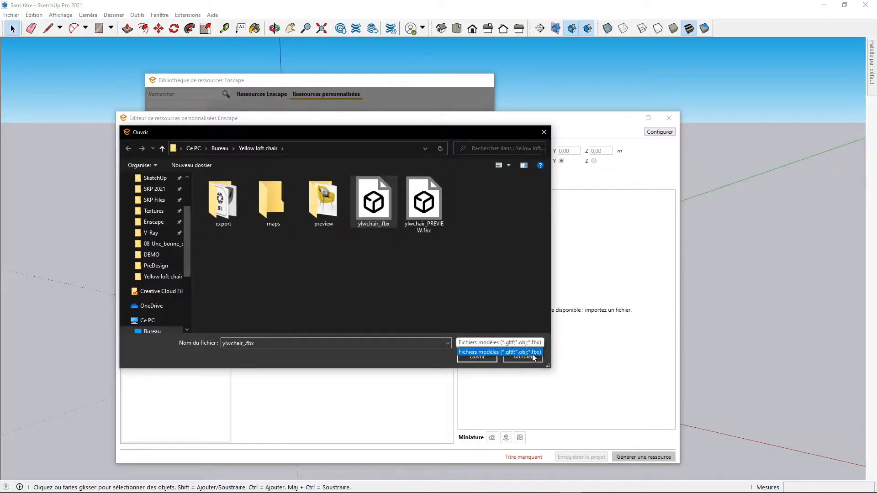
pyautogui.click(500, 347)
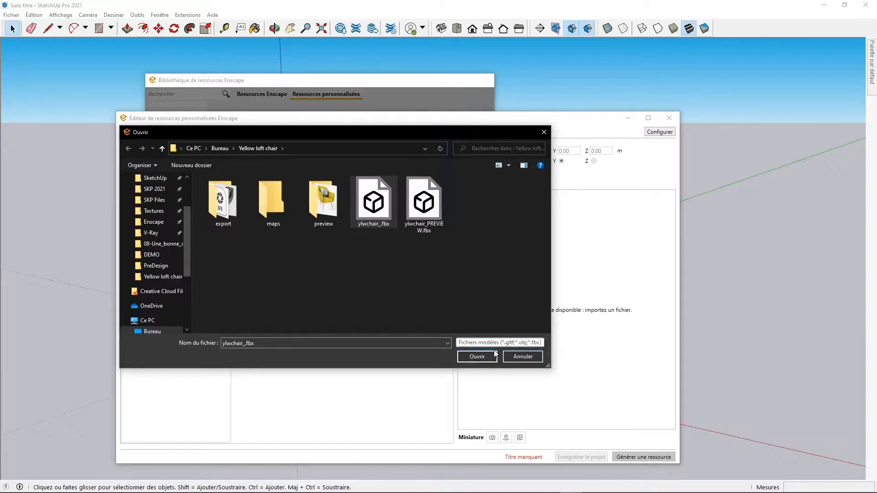
pyautogui.click(478, 355)
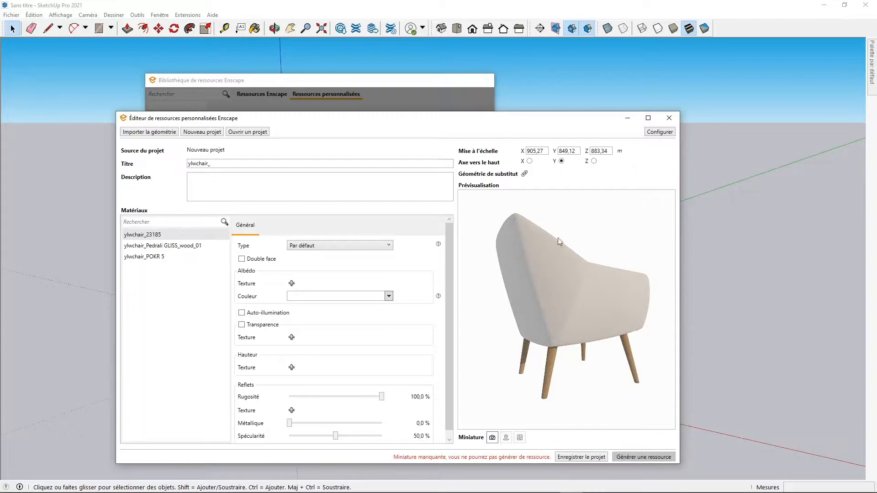
# - Reduce the armchair's Z scale to 88,33 m and reframe the preview on its front
pyautogui.doubleClick(610, 151)
pyautogui.press('BackSpace')
pyautogui.press('Tab')
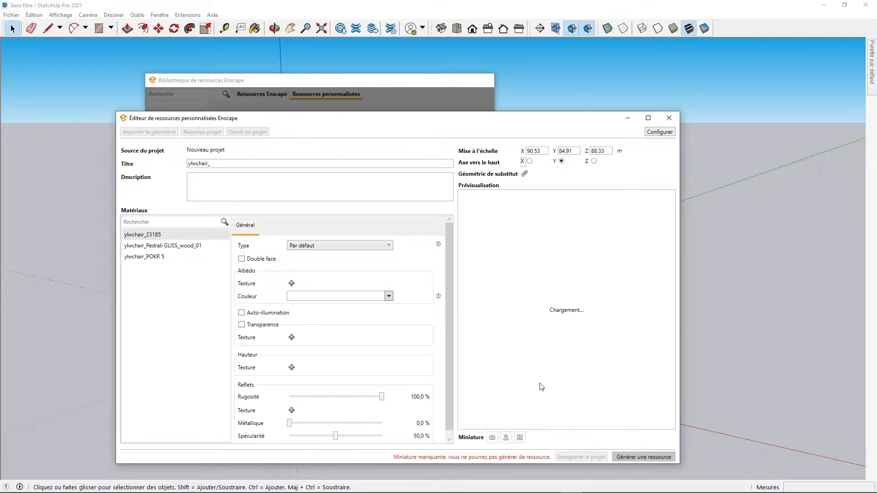
pyautogui.moveTo(584, 345); pyautogui.dragTo(573, 319, button='middle')
pyautogui.scroll(2, 574, 319)
pyautogui.scroll(3, 566, 314)
pyautogui.scroll(4, 562, 313)
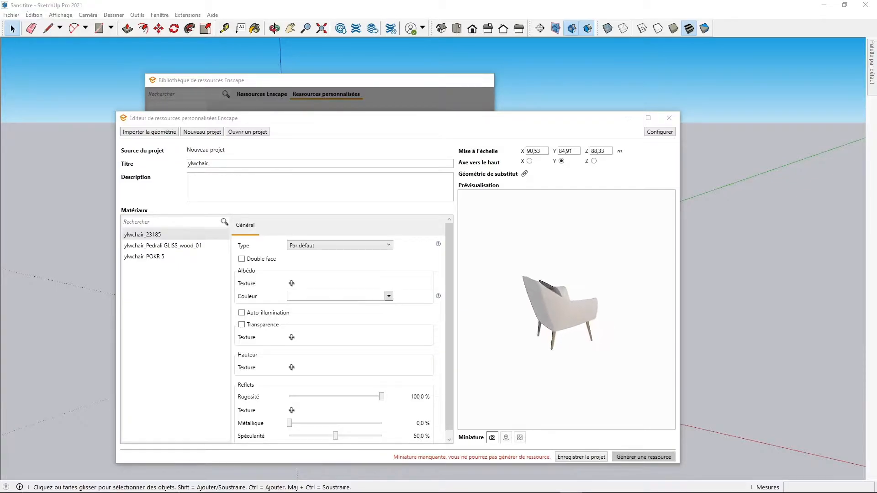
pyautogui.scroll(6, 566, 315)
pyautogui.scroll(-5, 567, 311)
pyautogui.moveTo(589, 310); pyautogui.dragTo(536, 311)
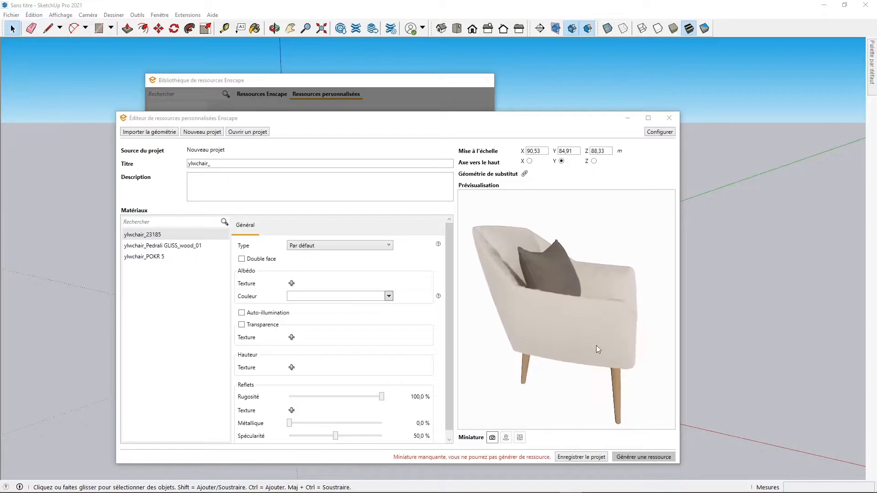
# - Reduce the armchair's Z scale to 8,83 m and reframe the whole chair in the preview
pyautogui.click(595, 151)
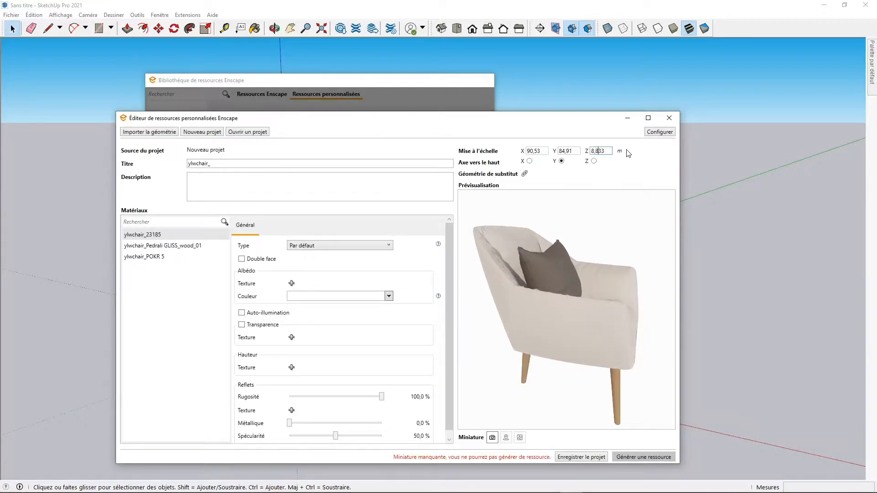
pyautogui.press('Return')
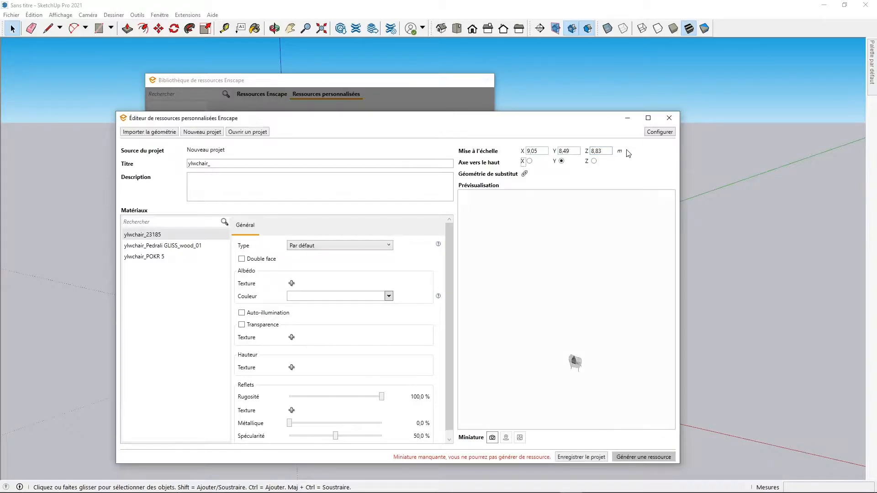
pyautogui.moveTo(574, 355); pyautogui.dragTo(573, 311, button='middle')
pyautogui.scroll(10, 571, 309)
pyautogui.scroll(3, 571, 310)
pyautogui.scroll(-6, 571, 309)
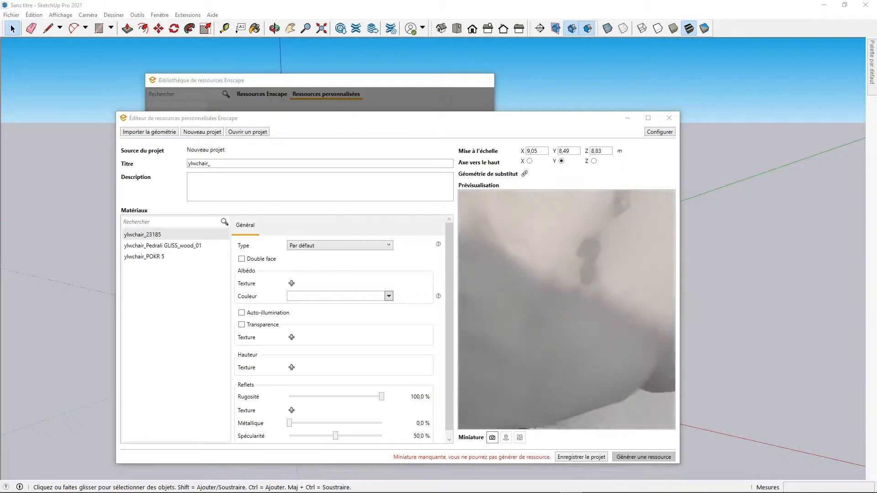
pyautogui.scroll(-8, 571, 310)
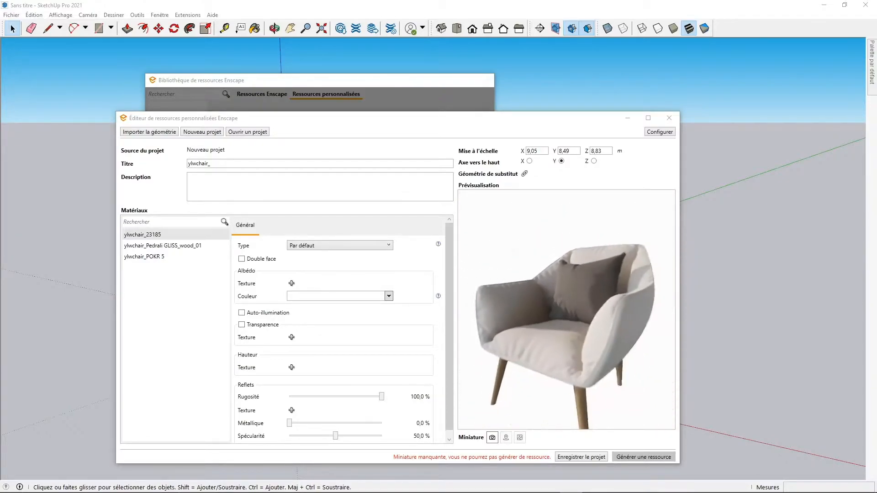
pyautogui.scroll(2, 570, 310)
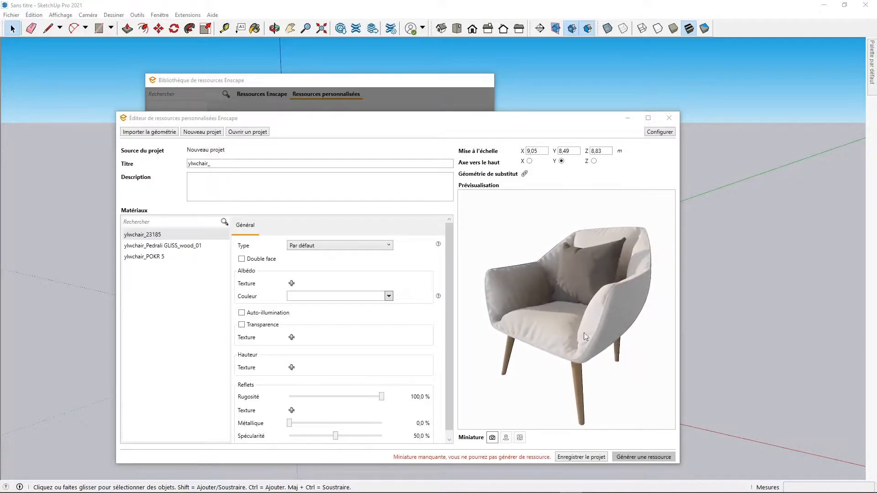
# - Set the armchair's Z scale to 0,88 m
pyautogui.click(603, 151)
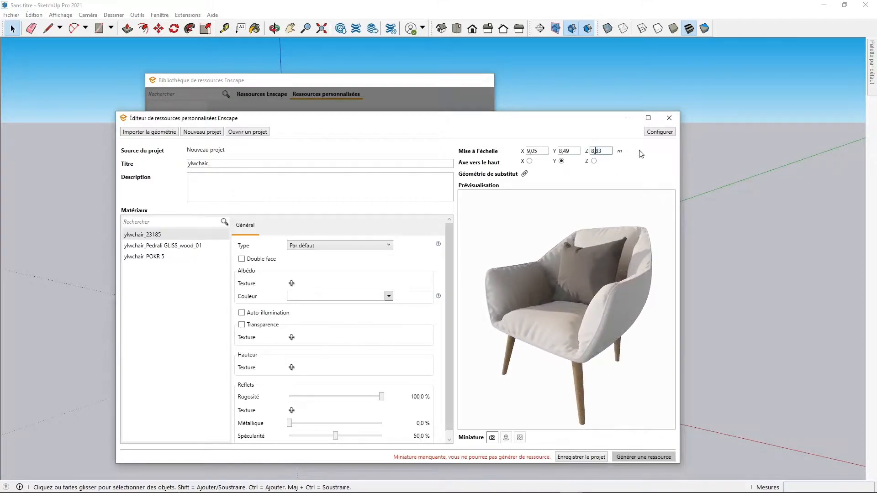
pyautogui.write('0,')
pyautogui.press('Return')
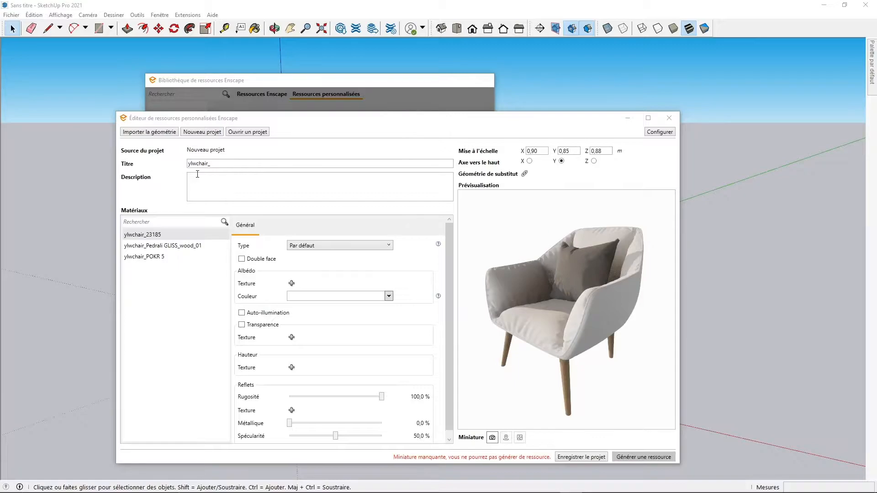
# - Title the asset Fauteuil_perso_001
pyautogui.moveTo(216, 165); pyautogui.dragTo(171, 164)
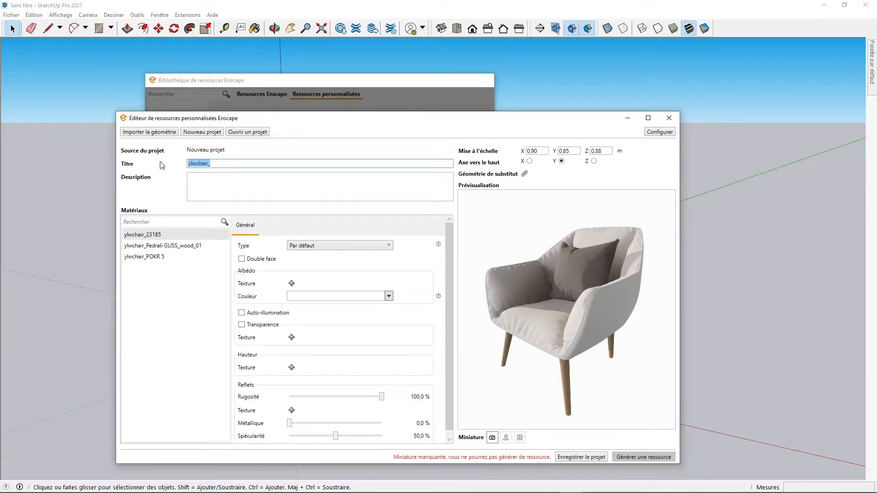
pyautogui.write('Fauteuil_perso_001')
pyautogui.click(226, 187)
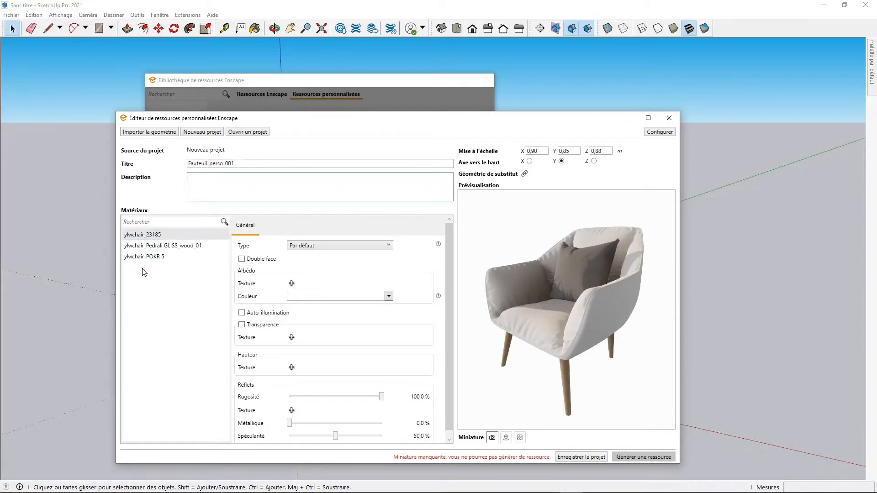
# - Give the ylwchair_23185 material the albedo texture ylwchair_FABRIC B.jpg and the height texture ylwchair_bump1.jpg
pyautogui.click(291, 284)
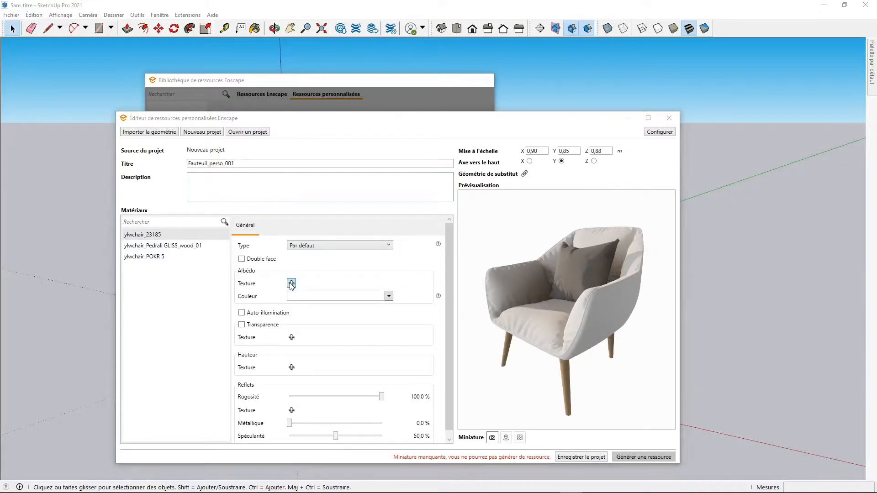
pyautogui.doubleClick(470, 201)
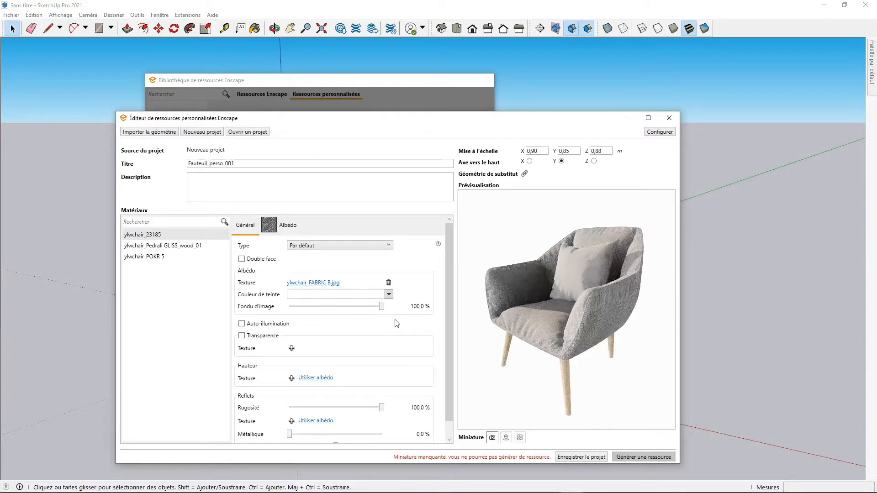
pyautogui.click(291, 378)
pyautogui.click(405, 191)
pyautogui.click(471, 357)
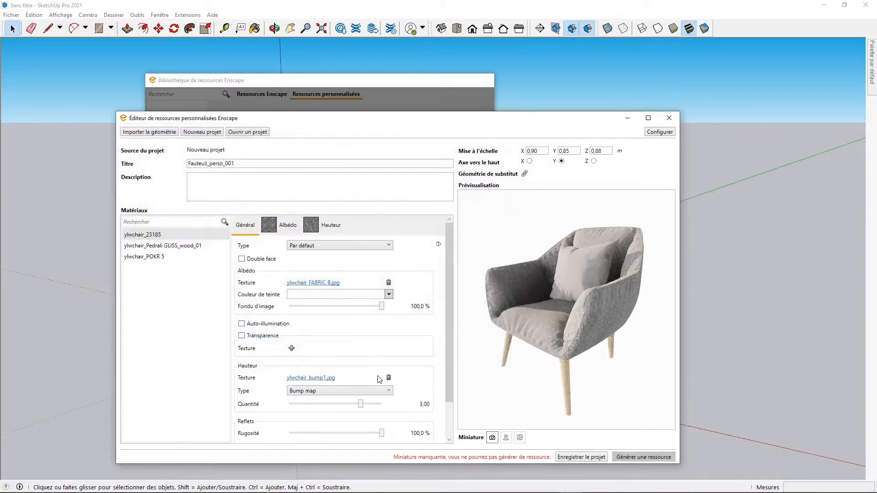
# - Set the bump map amount of the ylwchair_23185 material to 1,00
pyautogui.rightClick(388, 410)
pyautogui.click(413, 423)
pyautogui.write('1')
pyautogui.press('Return')
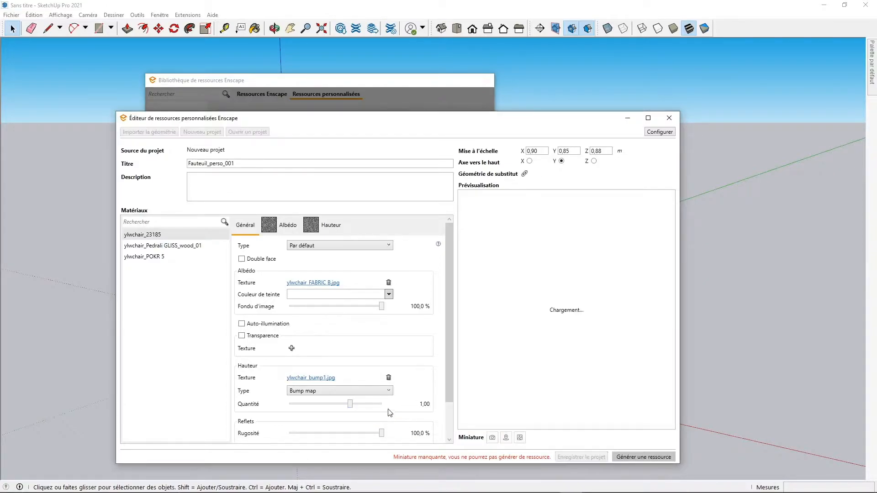
# - Enable explicit texture transformation for both the albedo and height textures of the ylwchair_23185 material
pyautogui.click(288, 224)
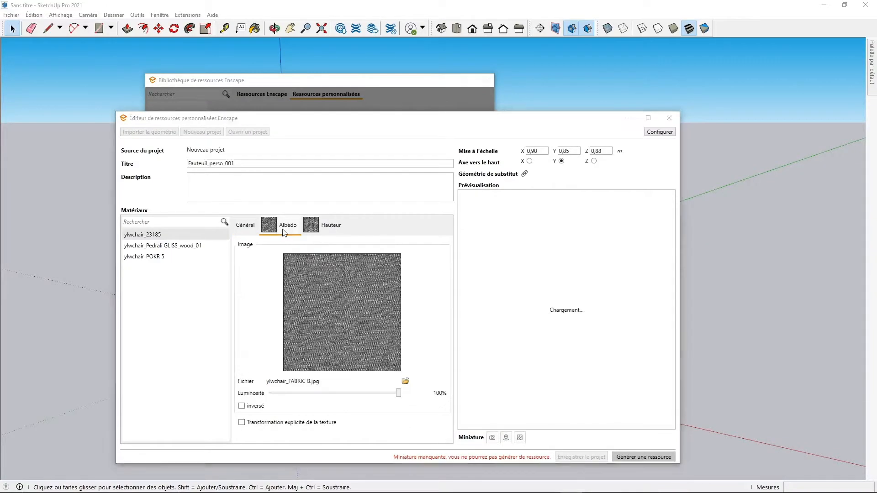
pyautogui.click(265, 424)
pyautogui.scroll(-2, 451, 332)
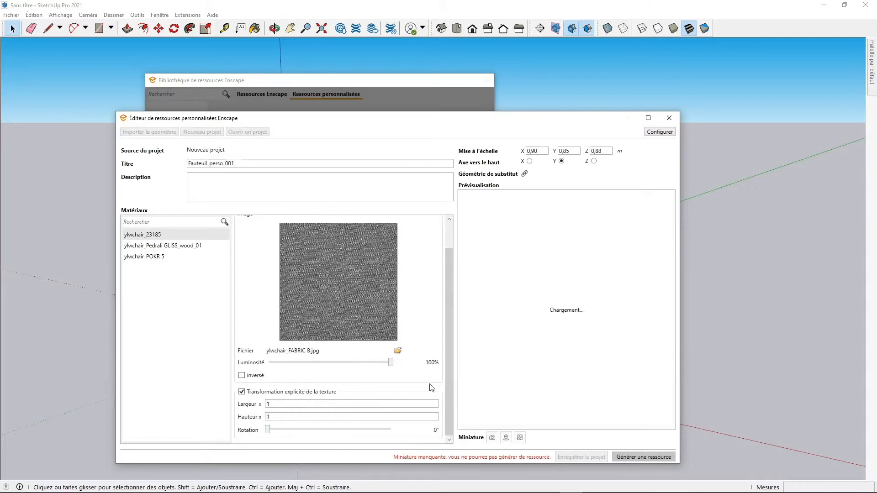
pyautogui.scroll(2, 447, 279)
pyautogui.click(322, 224)
pyautogui.click(289, 423)
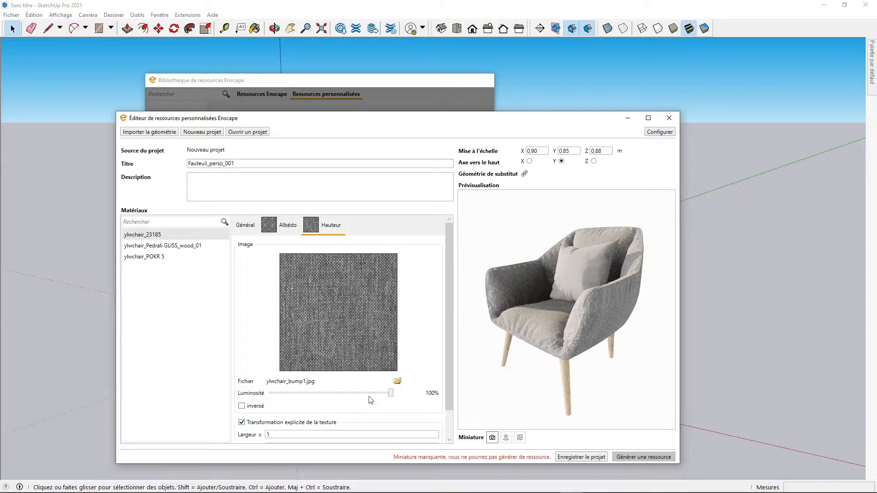
# - Set the height texture's width and height to 0,5 each and return to the material's general settings
pyautogui.scroll(-2, 417, 361)
pyautogui.moveTo(283, 403); pyautogui.dragTo(266, 403)
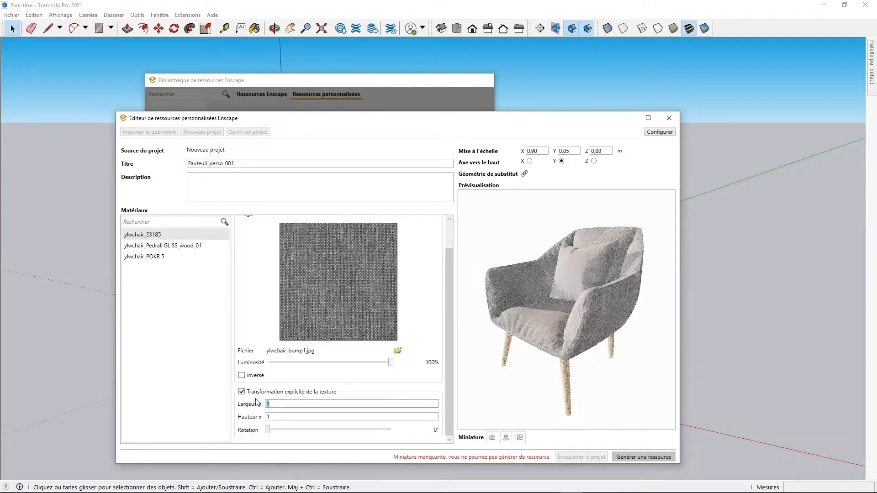
pyautogui.write('0,5')
pyautogui.press('Tab')
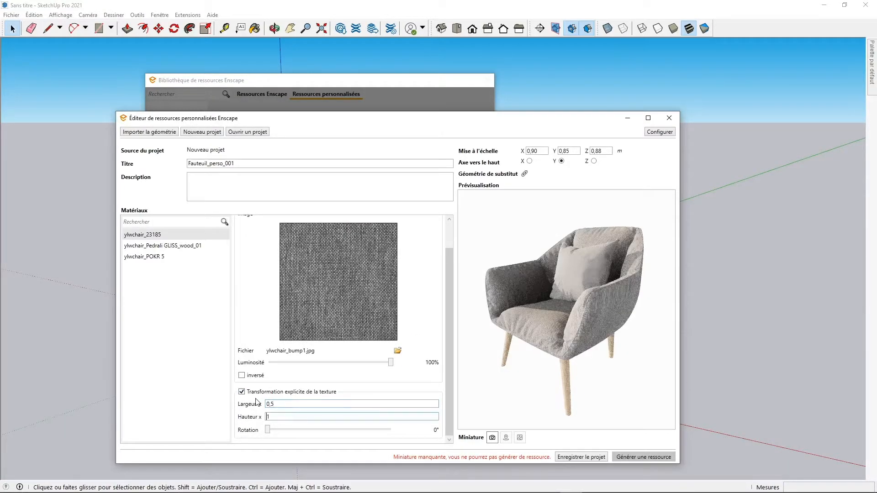
pyautogui.press('BackSpace')
pyautogui.write('0,5')
pyautogui.press('Tab')
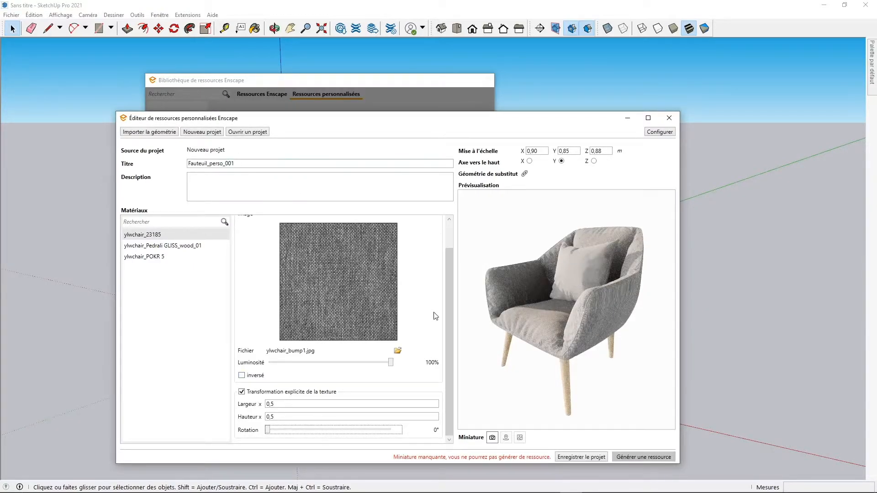
pyautogui.scroll(1, 448, 253)
pyautogui.click(244, 227)
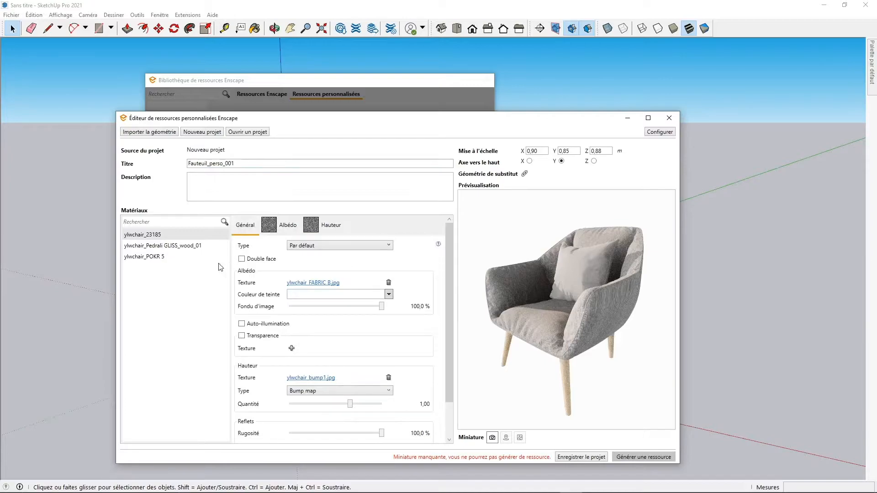
# - Give the ylwchair_Pedrali GLISS_wood_01 material the albedo texture ylwchair_wood_62_diffuse.jpg
pyautogui.click(224, 246)
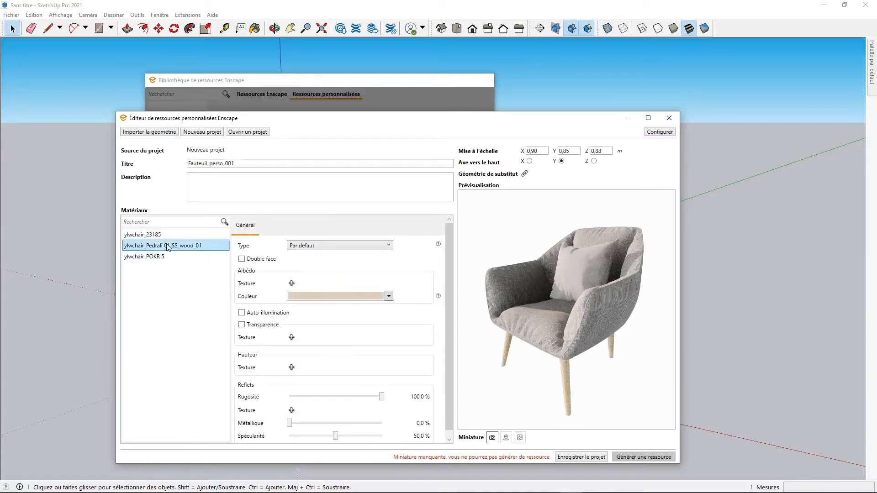
pyautogui.click(292, 337)
pyautogui.doubleClick(524, 201)
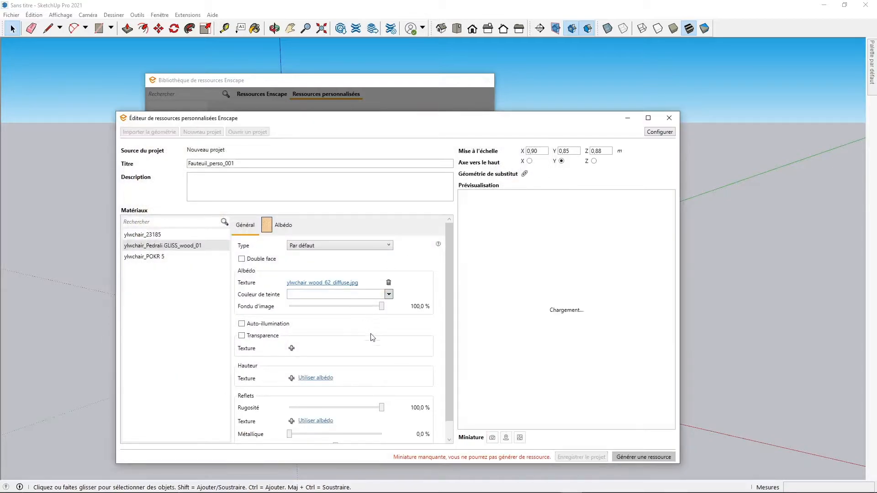
# - Set the reflection roughness of the ylwchair_Pedrali GLISS_wood_01 material to 30,0 %
pyautogui.scroll(-1, 448, 358)
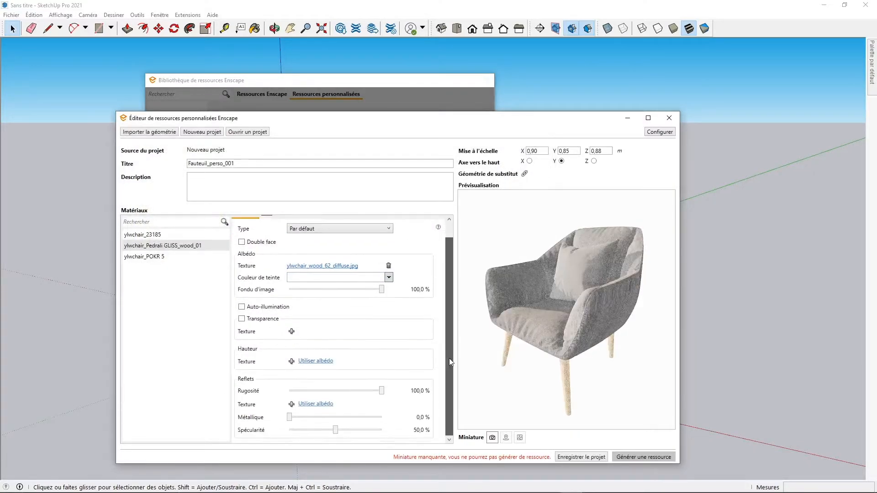
pyautogui.click(390, 395)
pyautogui.click(411, 405)
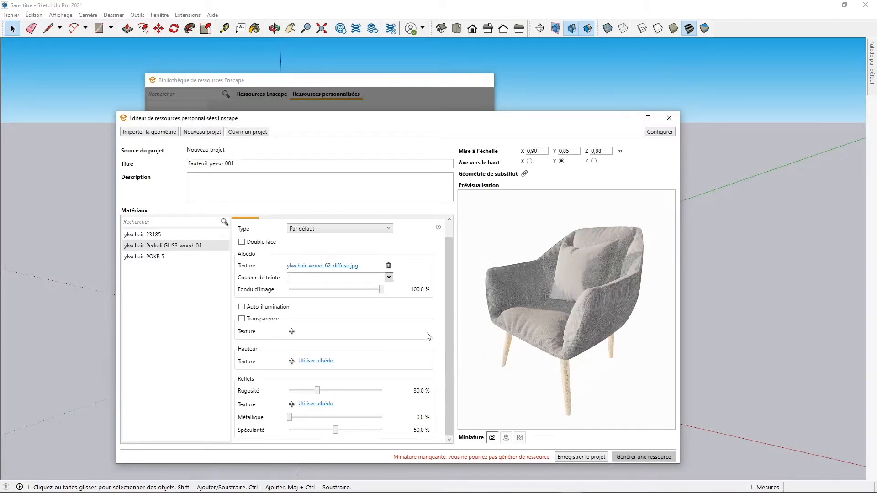
# - Give the ylwchair_POKR 5 material the albedo texture ylwchair_44.jpg and capture the asset's thumbnail from the preview
pyautogui.click(143, 257)
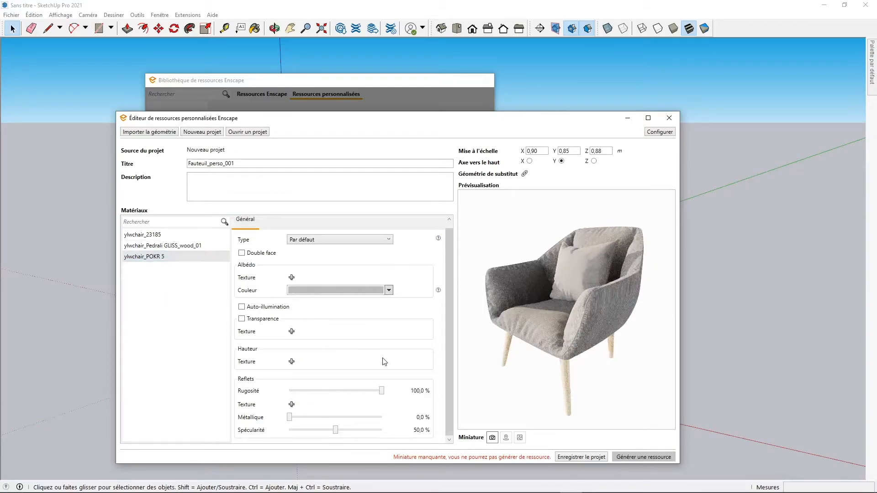
pyautogui.click(291, 277)
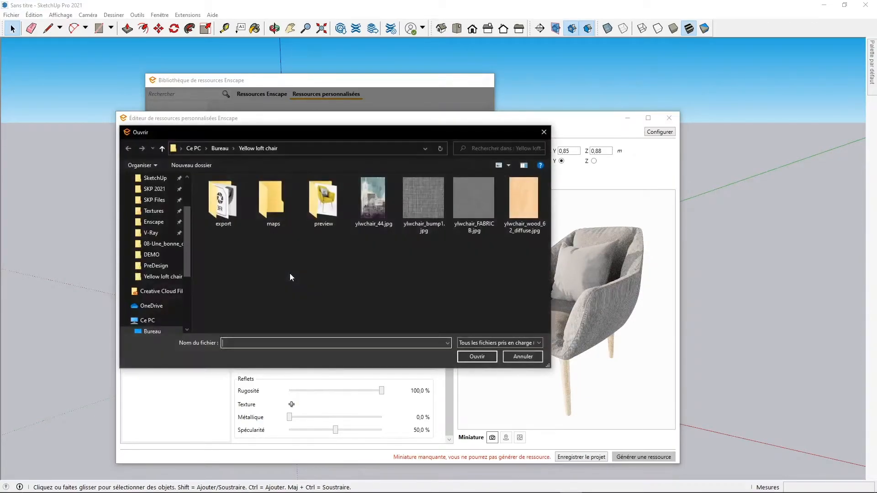
pyautogui.click(373, 201)
pyautogui.click(473, 354)
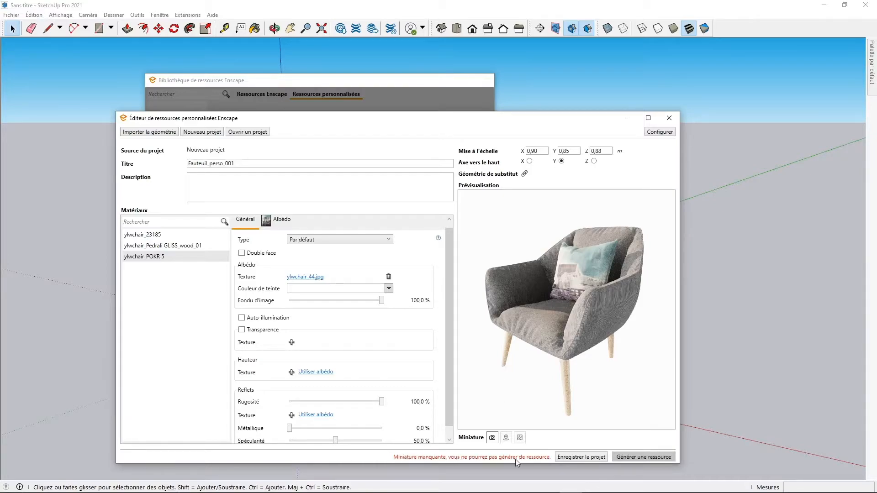
pyautogui.click(494, 437)
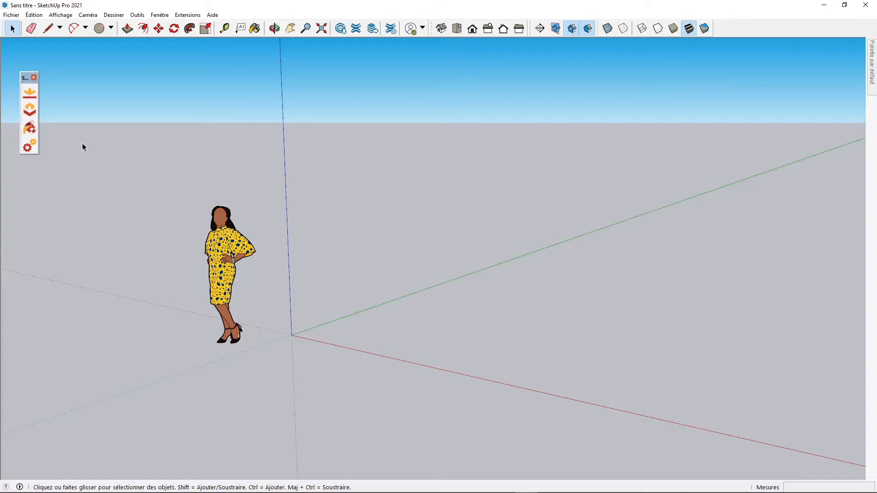
# - Load ylwchair_.fbx from the Yellow loft chair folder into the Skimp import preview
pyautogui.click(30, 94)
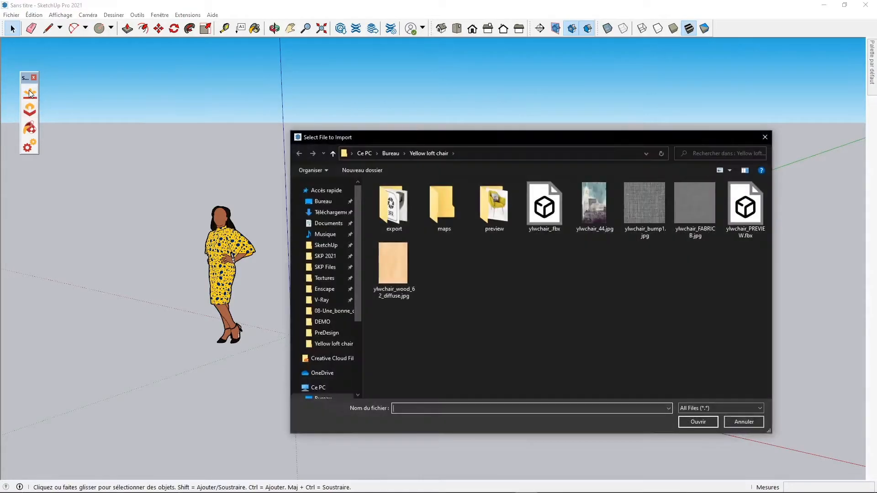
pyautogui.moveTo(516, 137); pyautogui.dragTo(416, 103)
pyautogui.click(445, 175)
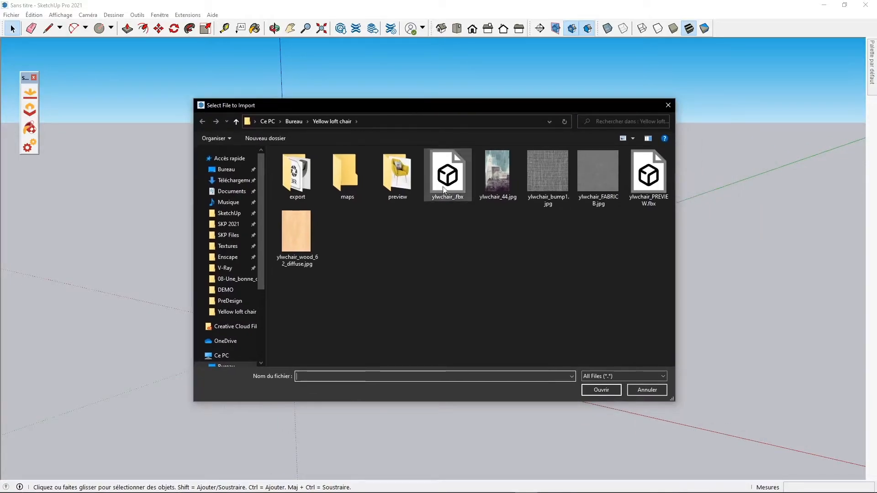
pyautogui.click(600, 390)
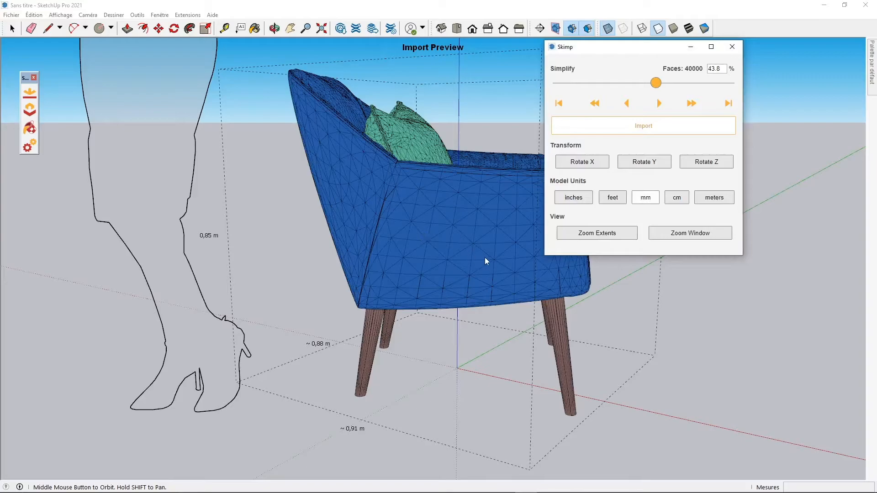
# - Import the armchair simplified to 2.9 % of its faces, and delete the human scale figure
pyautogui.moveTo(501, 251); pyautogui.dragTo(404, 219, button='middle')
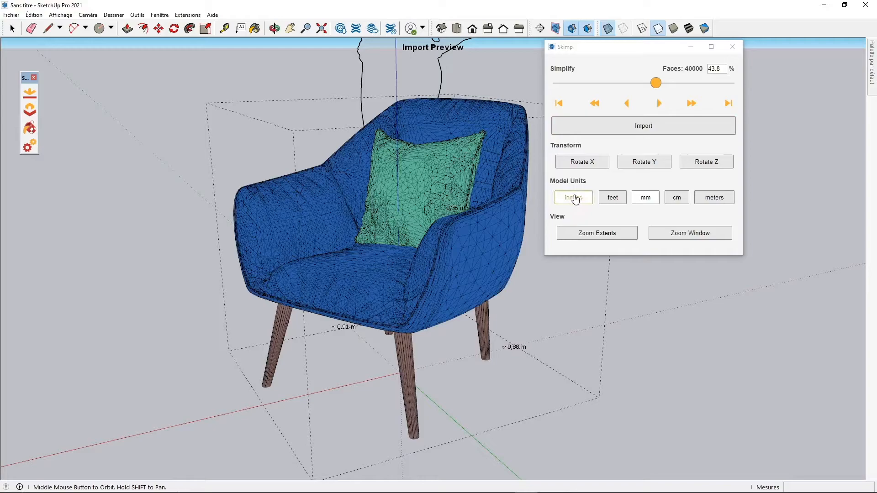
pyautogui.moveTo(656, 83); pyautogui.dragTo(729, 88)
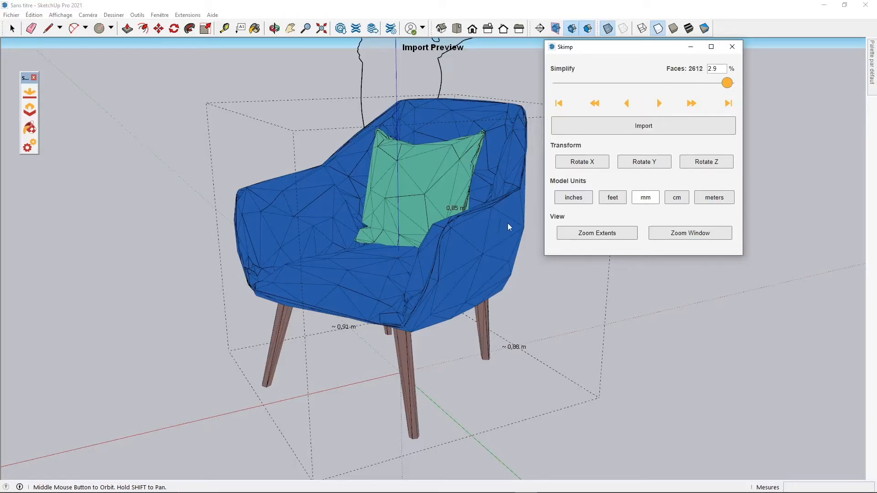
pyautogui.click(650, 126)
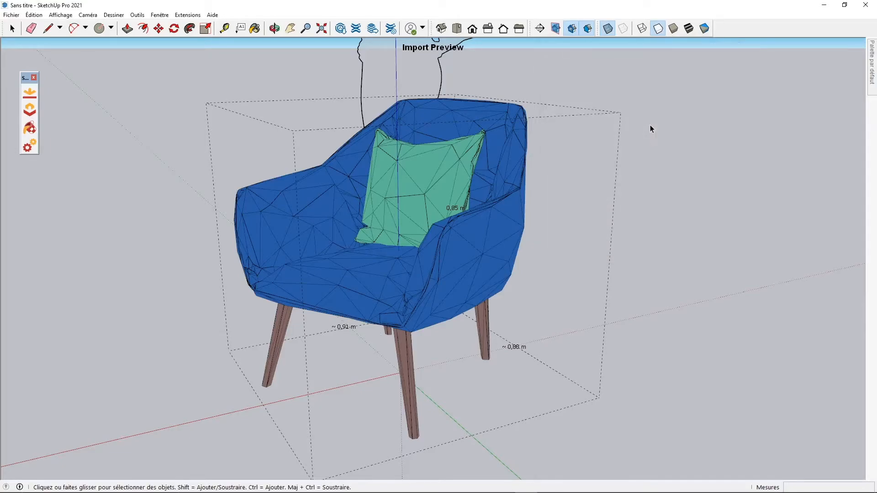
pyautogui.click(390, 58)
pyautogui.press('Delete')
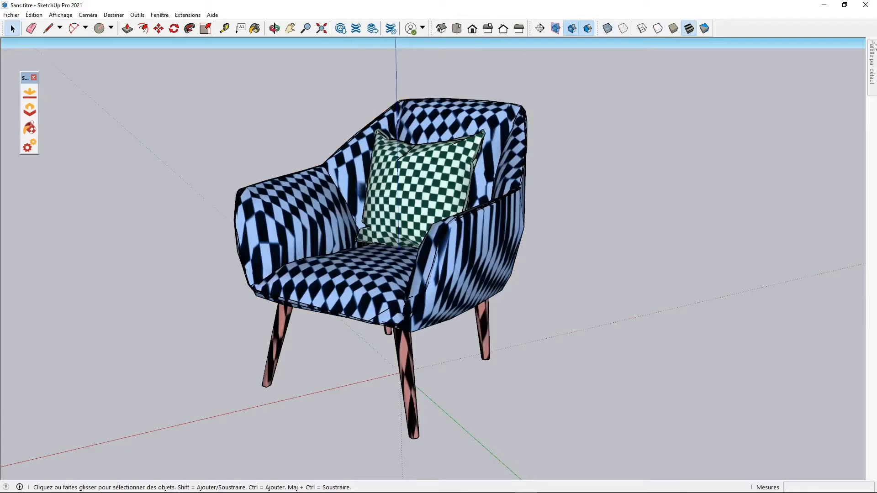
# - Sample the armchair shell's ylwchair_23185 material, remove its texture image and change its colour to white
pyautogui.moveTo(874, 47)
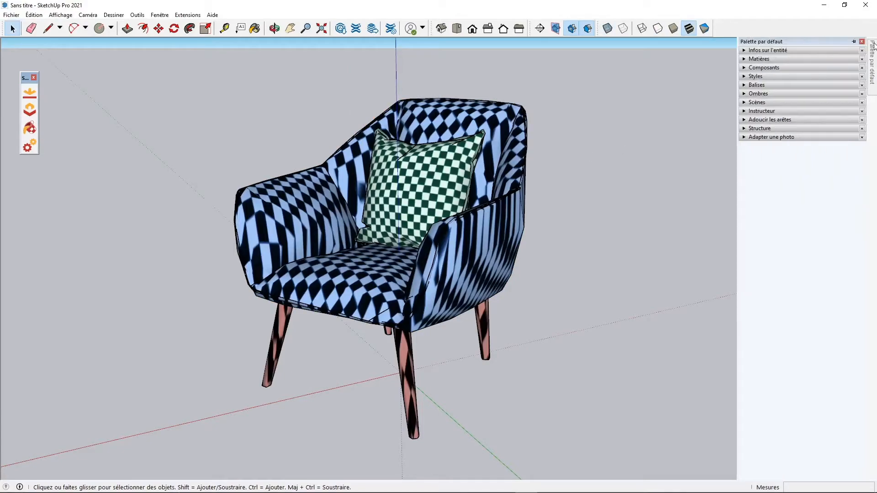
pyautogui.click(757, 59)
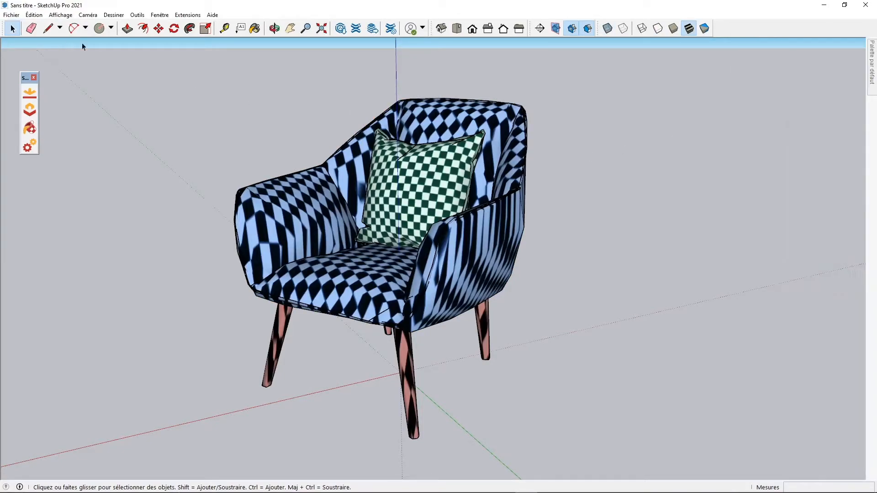
pyautogui.click(255, 28)
pyautogui.click(437, 121)
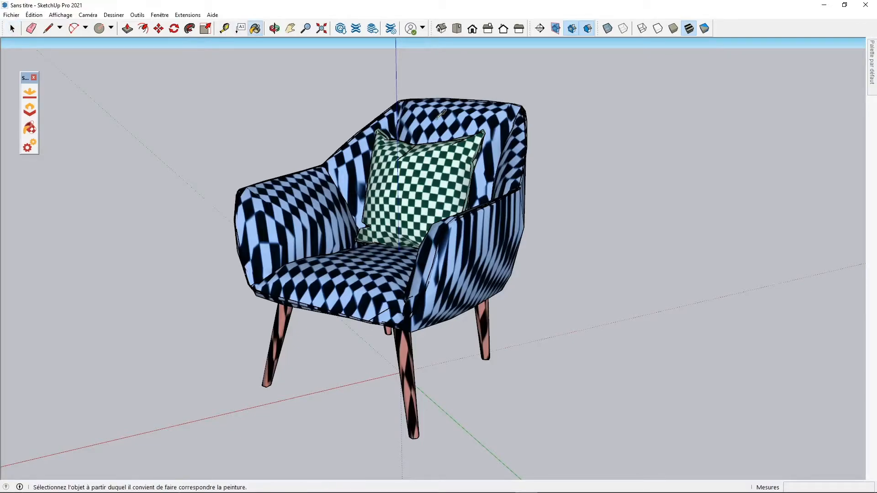
pyautogui.moveTo(872, 55)
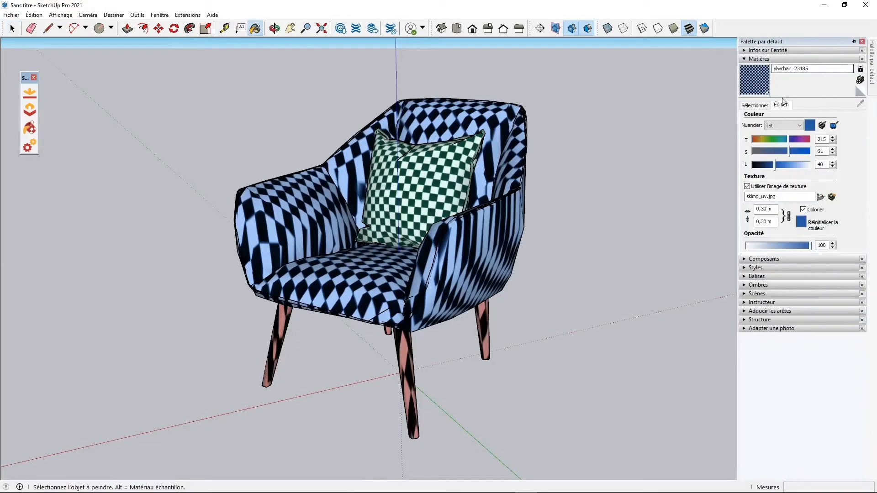
pyautogui.click(747, 186)
pyautogui.moveTo(760, 153); pyautogui.dragTo(814, 167)
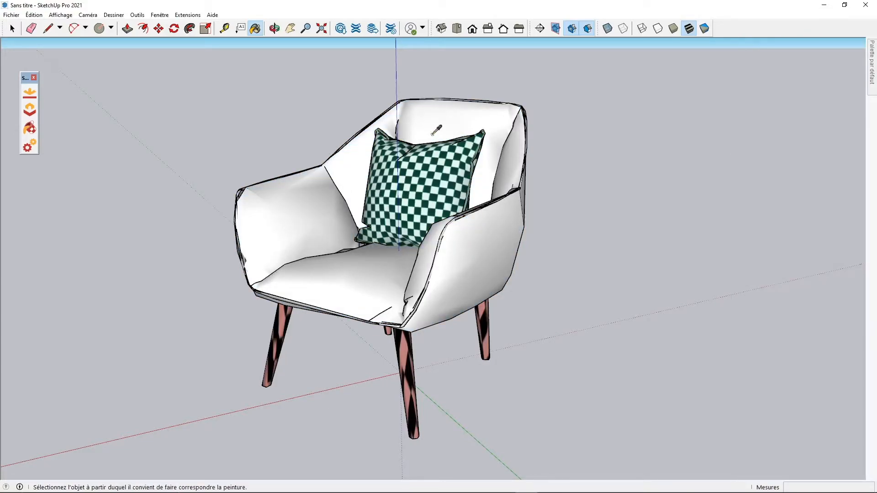
pyautogui.press('space')
# - Enter the armchair group and paint the cushion with the plain white material of the shell
pyautogui.doubleClick(420, 176)
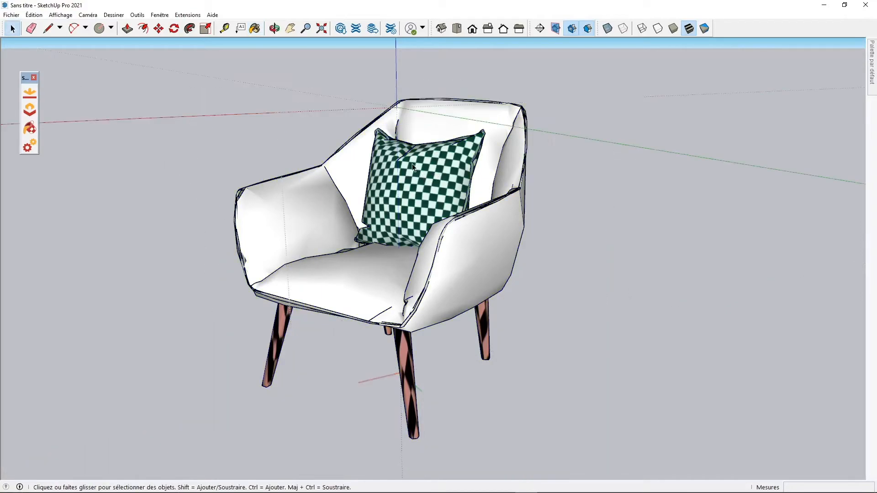
pyautogui.click(416, 174)
pyautogui.press('b')
pyautogui.click(420, 169)
pyautogui.click(429, 179)
pyautogui.press('space')
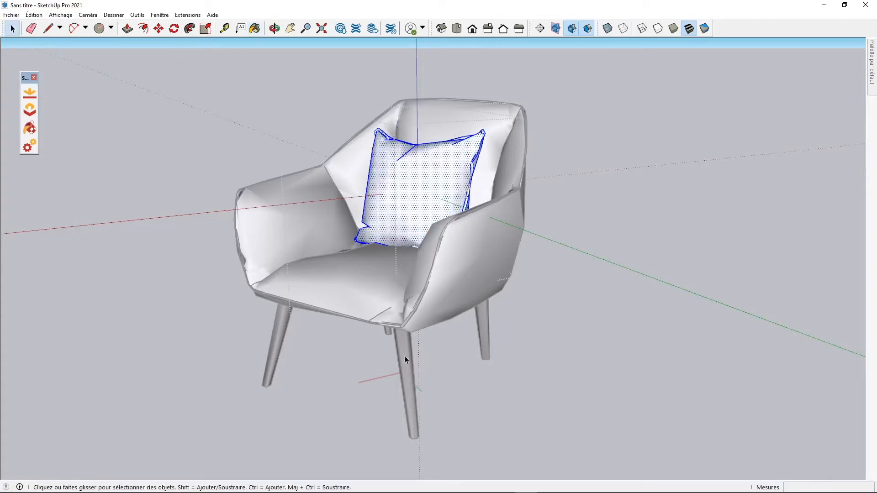
# - Paint the chair legs with the same plain white material and exit the group
pyautogui.doubleClick(406, 356)
pyautogui.press('b')
pyautogui.click(405, 355)
pyautogui.press('space')
pyautogui.click(566, 300)
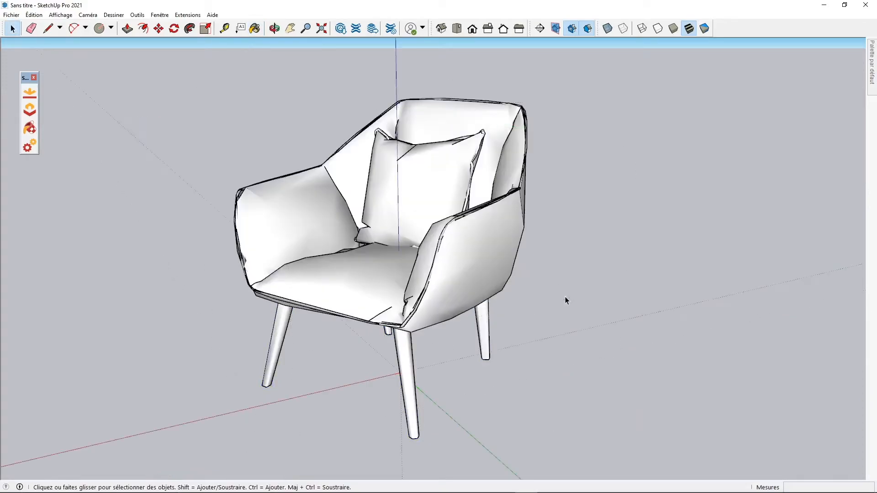
# - Export the simplified armchair in FBX format with millimetre units and swapped YZ coordinates, overwriting ylwchair_PREVIEW.fbx in the Yellow loft chair folder
pyautogui.click(370, 182)
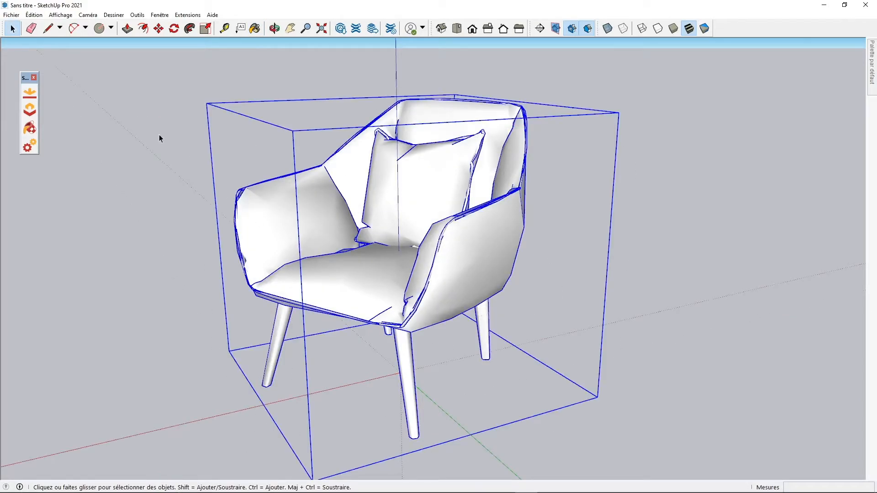
pyautogui.click(13, 15)
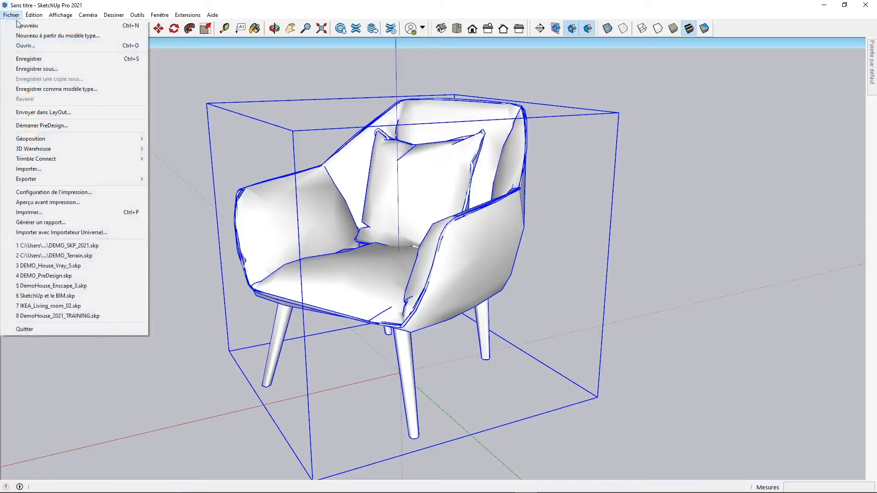
pyautogui.moveTo(129, 179)
pyautogui.click(165, 179)
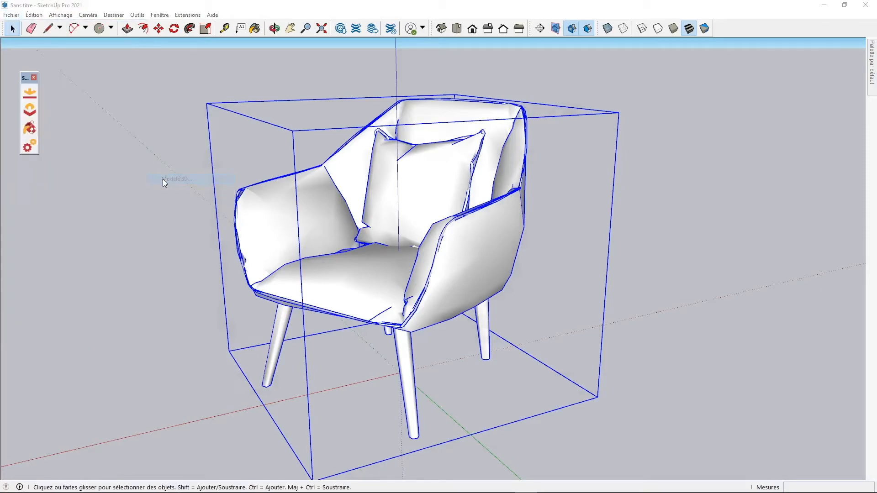
pyautogui.click(498, 176)
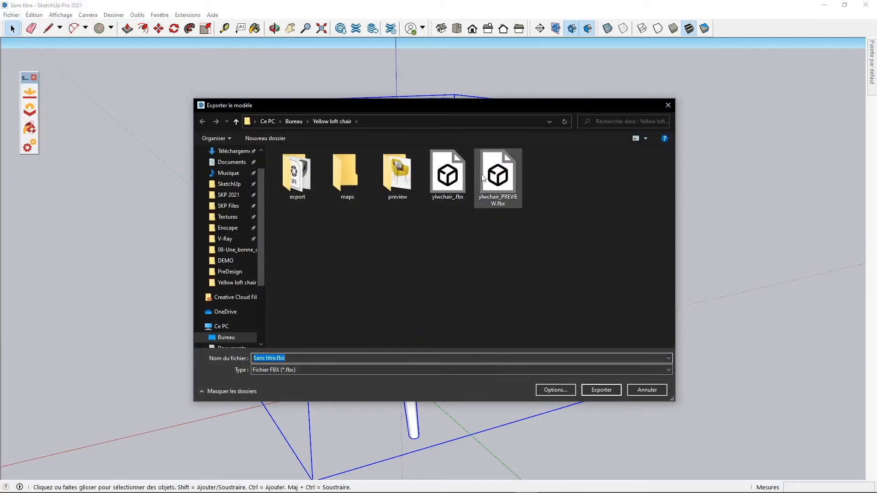
pyautogui.click(554, 391)
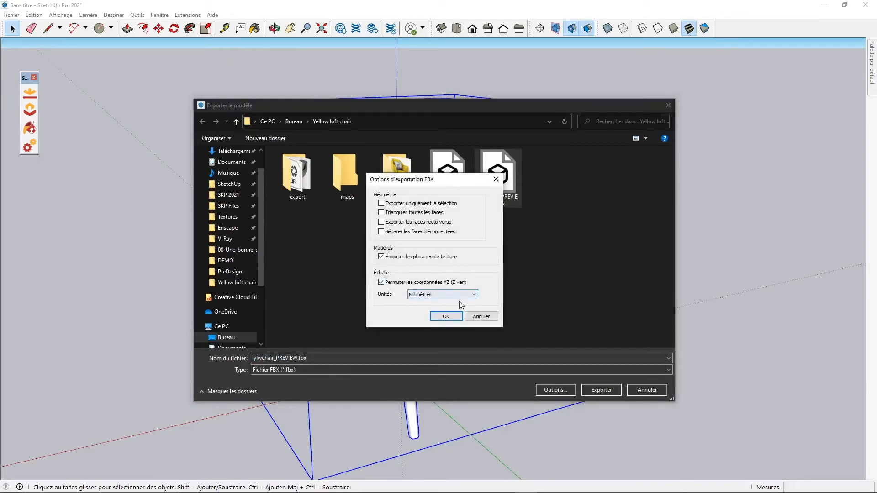
pyautogui.click(446, 315)
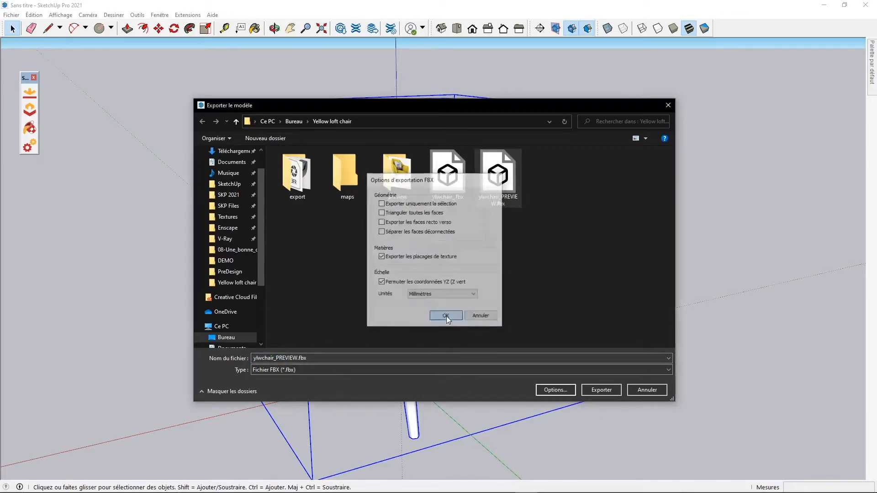
pyautogui.click(599, 391)
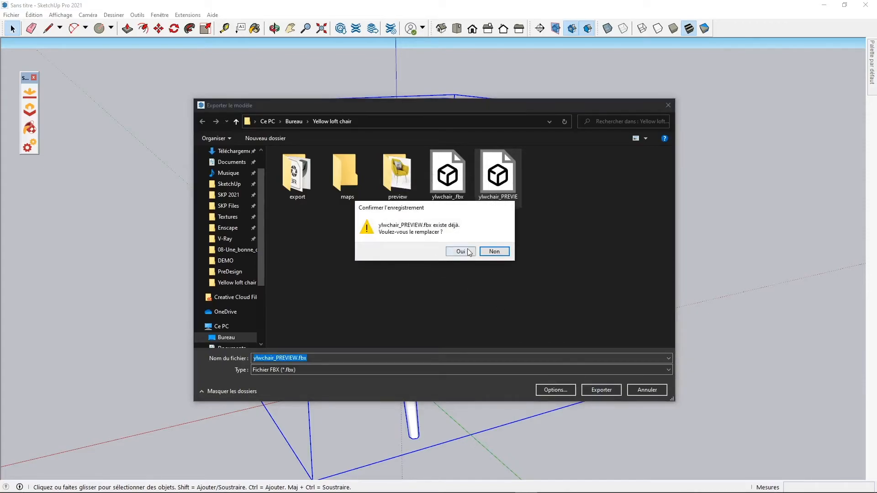
pyautogui.click(467, 250)
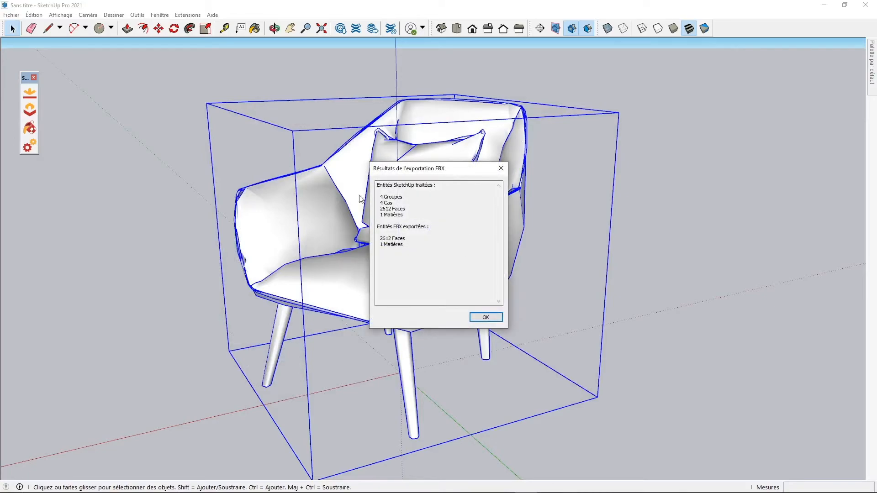
pyautogui.click(485, 318)
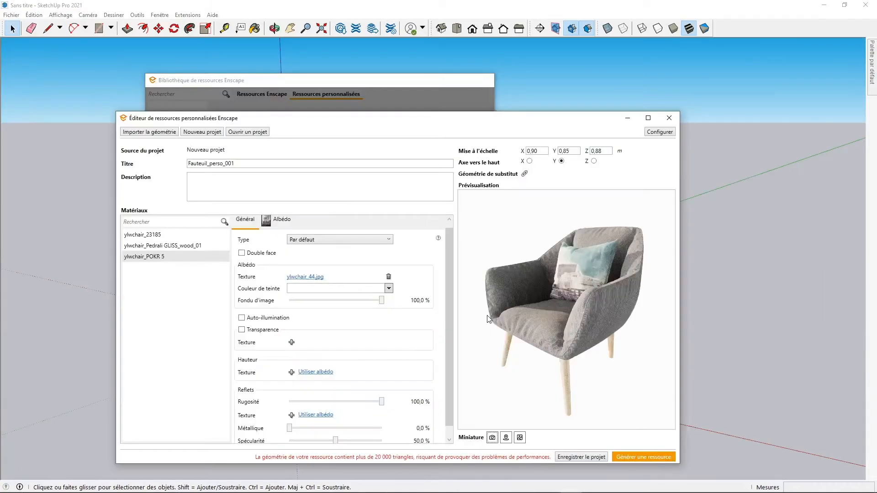
# - Attach ylwchair_PREVIEW.fbx as the proxy geometry of the Enscape asset Fauteuil_perso_001 and show it in the preview
pyautogui.click(524, 174)
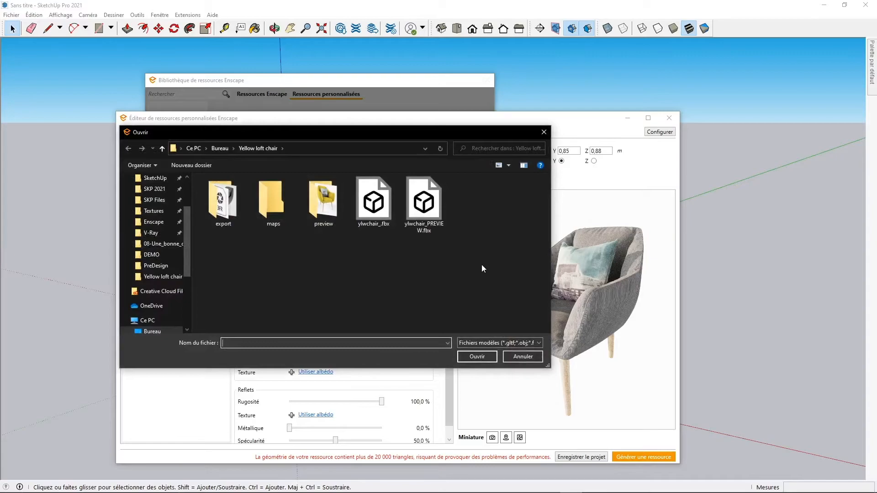
pyautogui.click(425, 228)
pyautogui.click(476, 356)
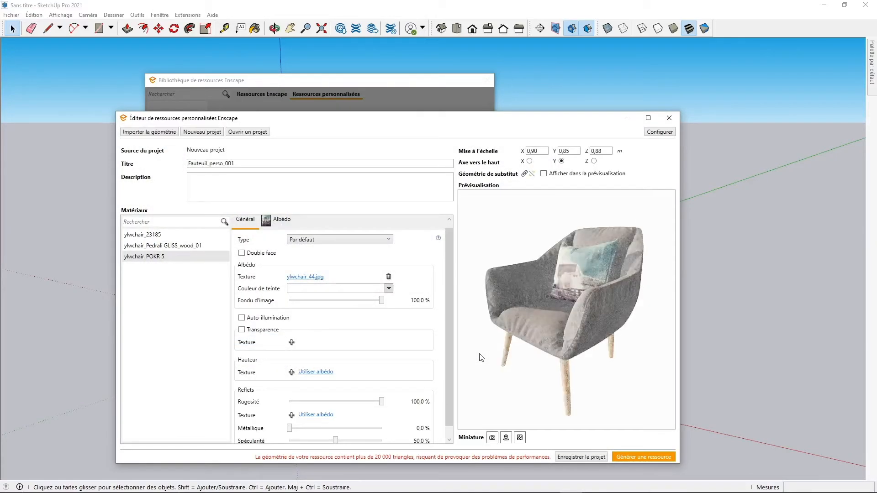
pyautogui.click(544, 174)
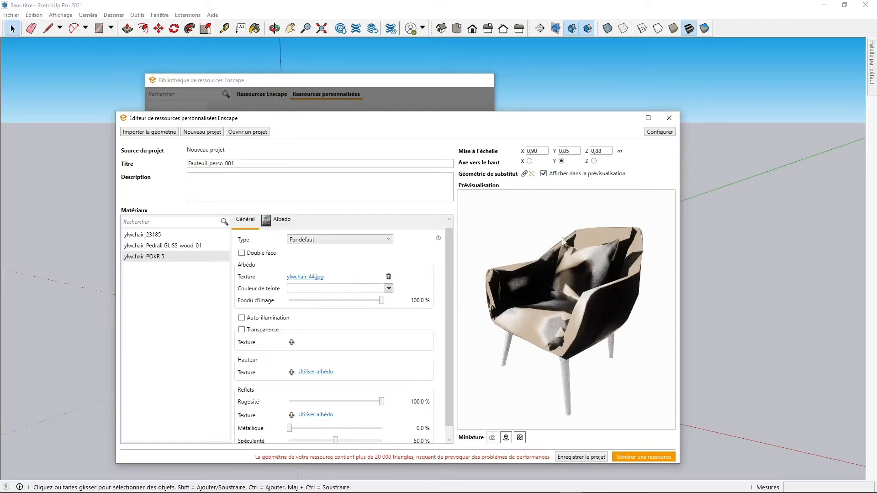
# - Hide the proxy in the preview and generate the asset, saving its project as Fauteuil_perso_001.assetpkg in the Bibliotheque DESS folder, then close the editor
pyautogui.click(543, 175)
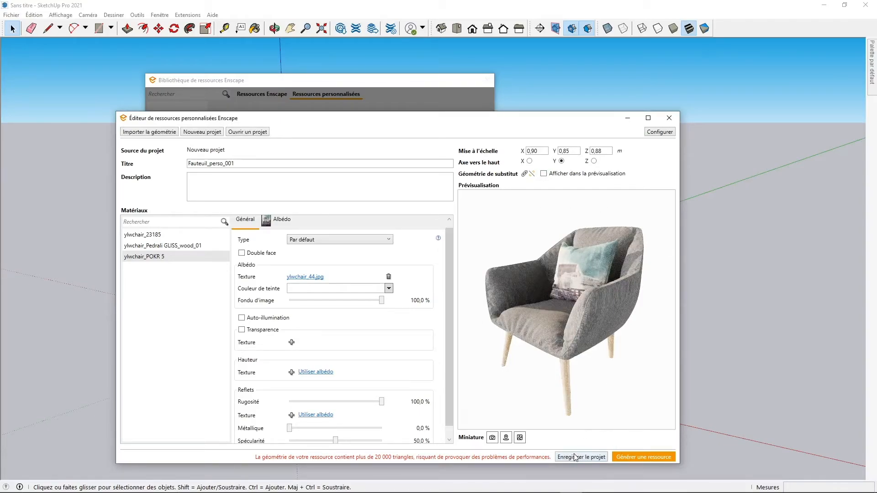
pyautogui.click(637, 457)
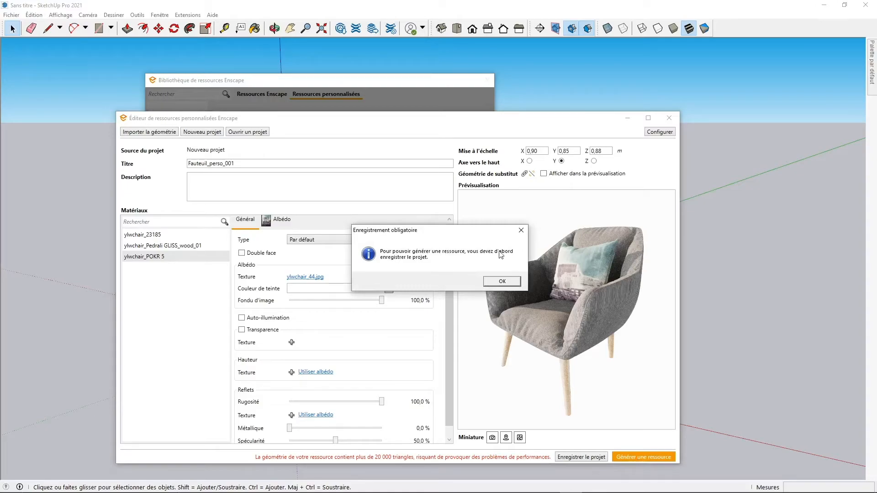
pyautogui.click(496, 282)
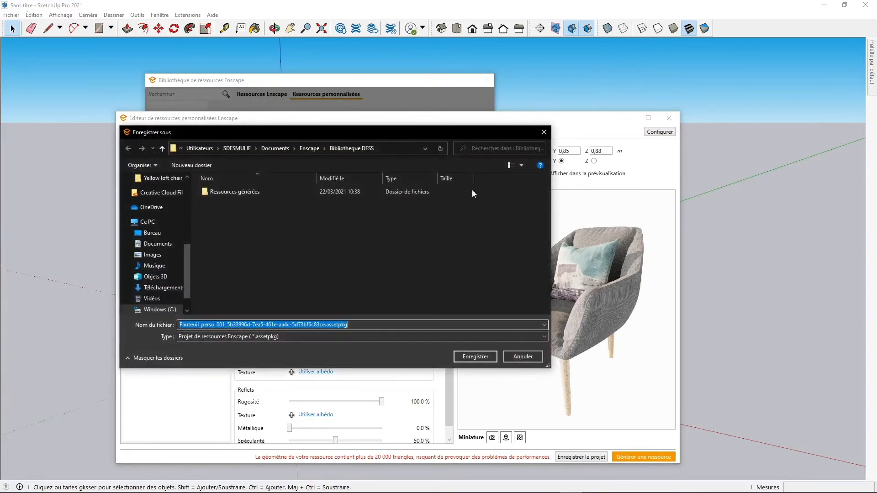
pyautogui.moveTo(239, 130); pyautogui.dragTo(335, 146)
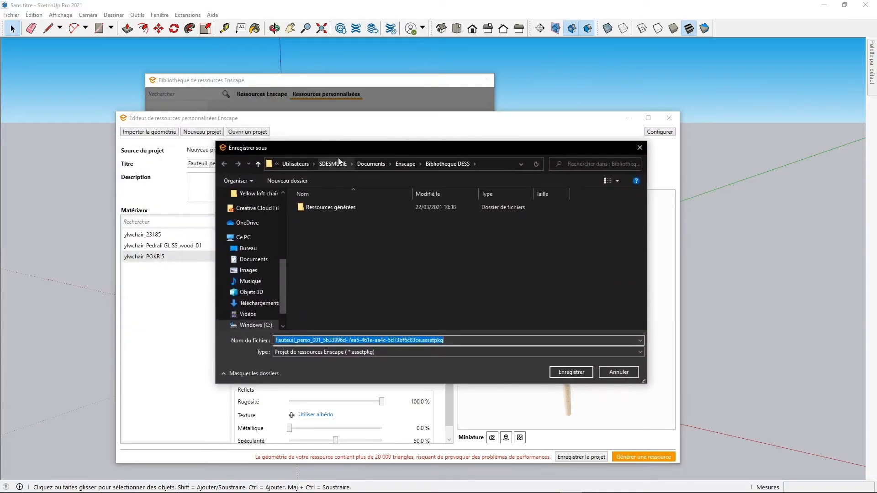
pyautogui.click(321, 340)
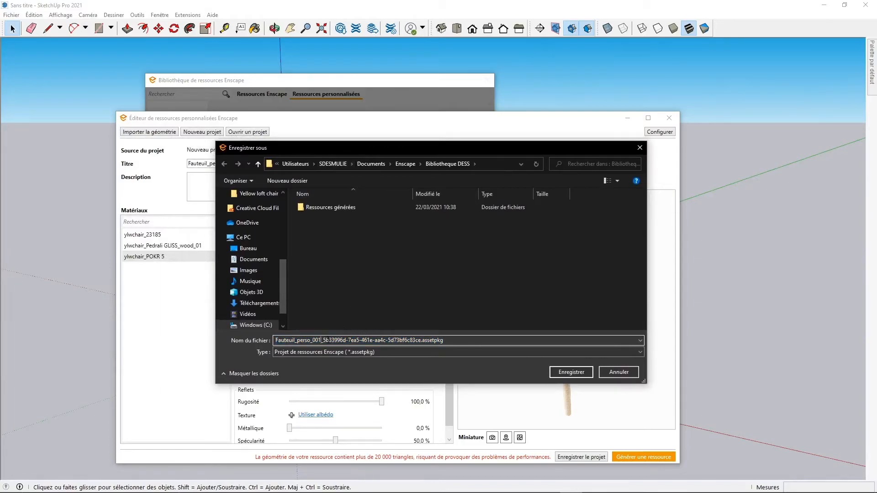
pyautogui.moveTo(321, 340); pyautogui.dragTo(420, 333)
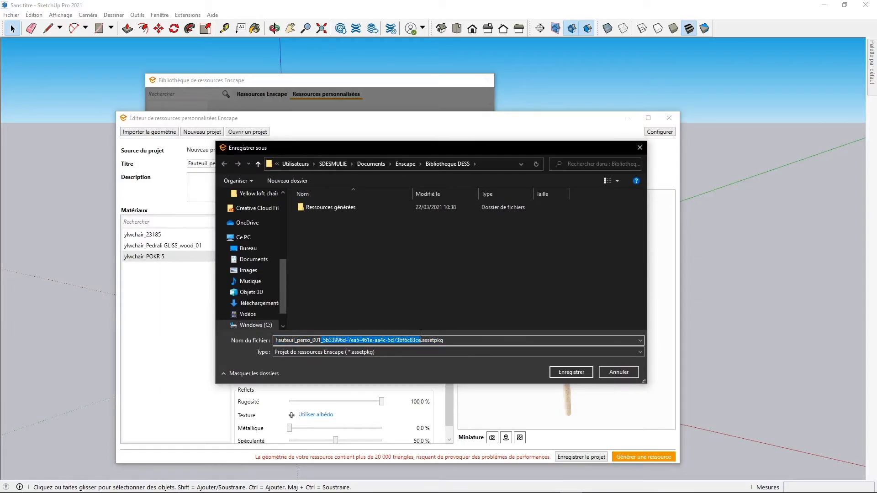
pyautogui.press('BackSpace')
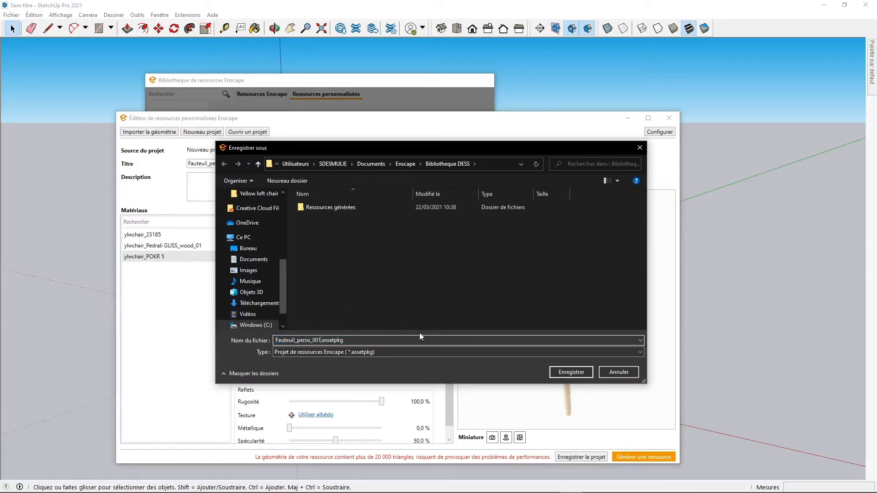
pyautogui.click(571, 372)
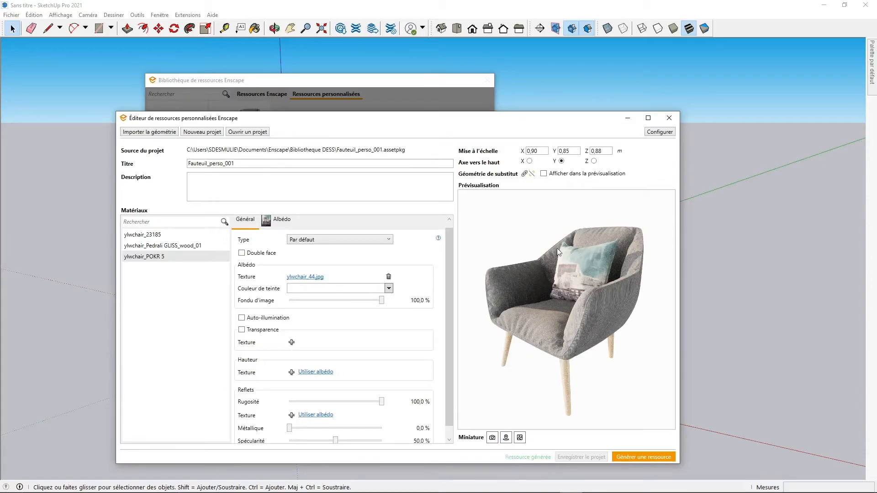
pyautogui.click(669, 117)
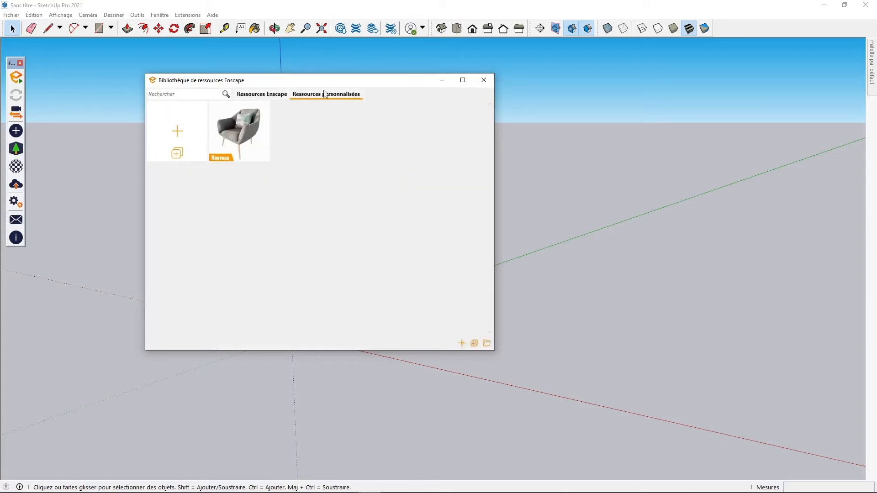
# - Place the armchair from the custom Enscape resources at the model origin and close the resource library
pyautogui.click(250, 138)
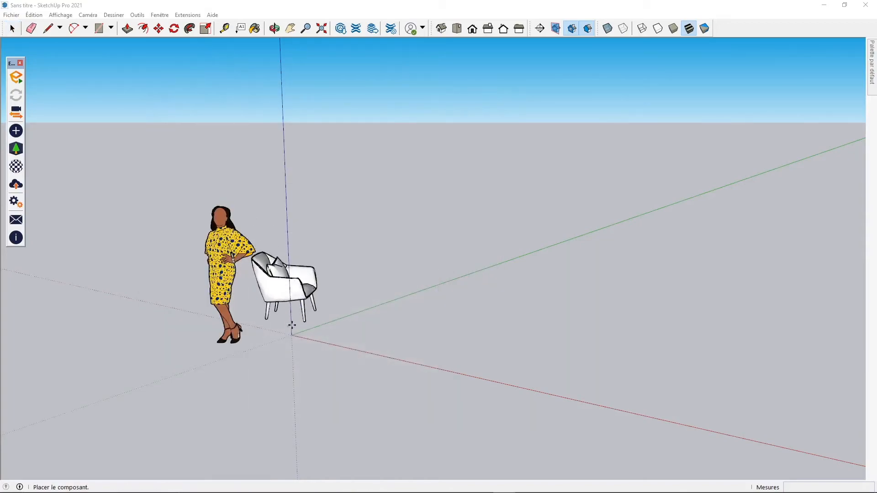
pyautogui.click(291, 335)
pyautogui.click(359, 314)
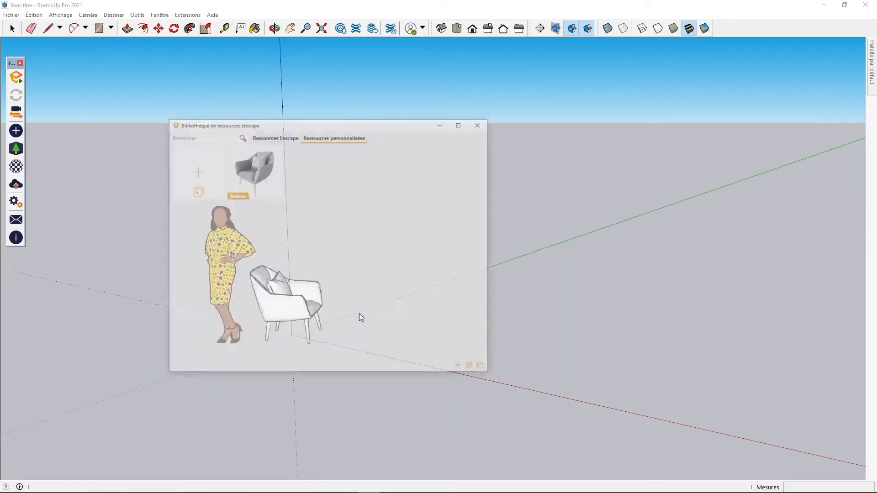
pyautogui.click(484, 80)
# - Launch the Enscape real-time render and examine the placed armchair's fabric, cushion and wooden legs from close up and different angles
pyautogui.scroll(5, 415, 249)
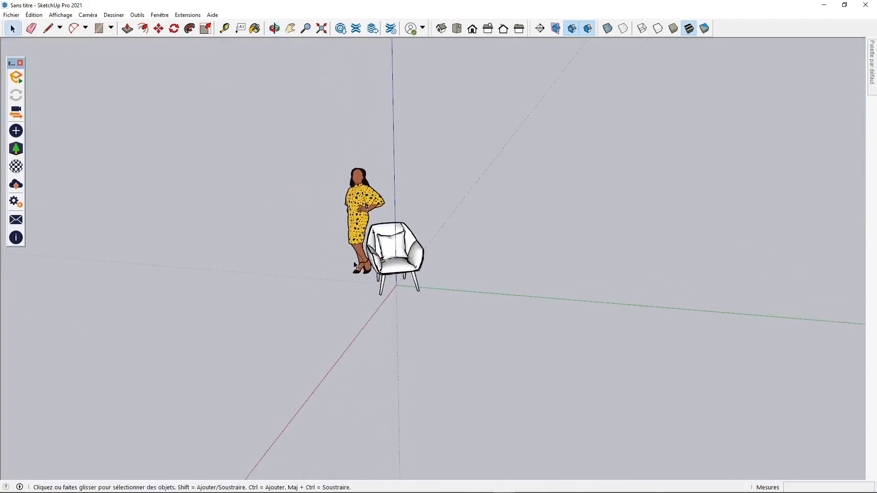
pyautogui.moveTo(416, 248); pyautogui.dragTo(385, 259, button='middle')
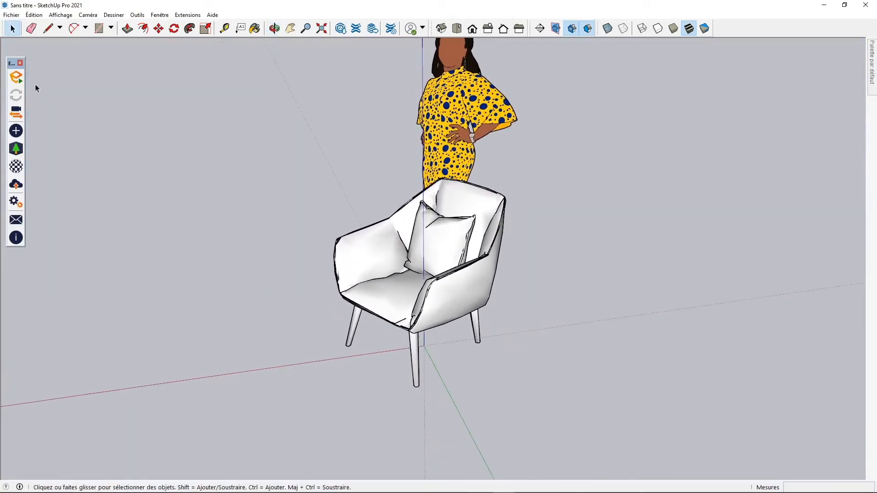
pyautogui.click(16, 77)
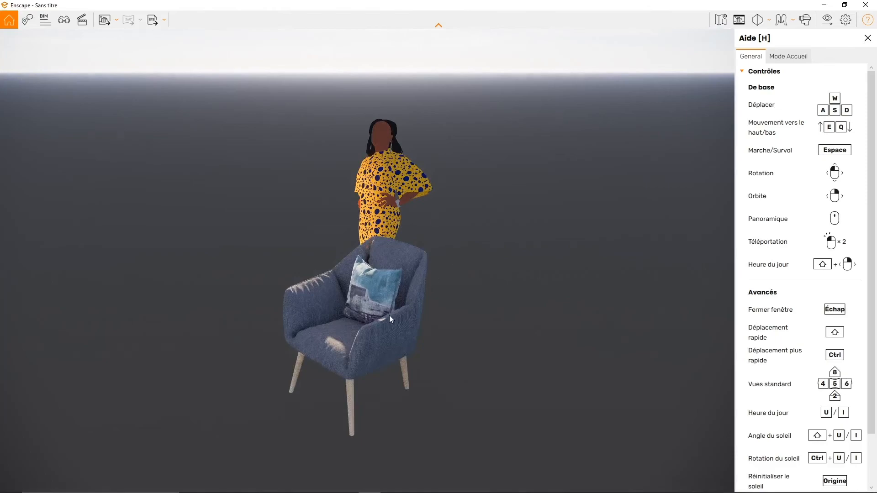
pyautogui.doubleClick(373, 320)
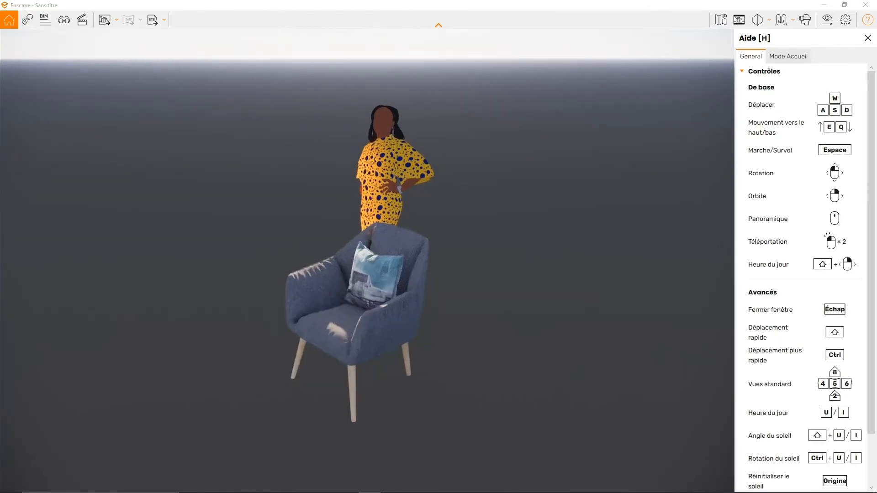
pyautogui.moveTo(373, 323); pyautogui.dragTo(256, 322, button='right')
pyautogui.scroll(-3, 374, 322)
pyautogui.moveTo(374, 323); pyautogui.dragTo(365, 323, button='right')
pyautogui.press('s')
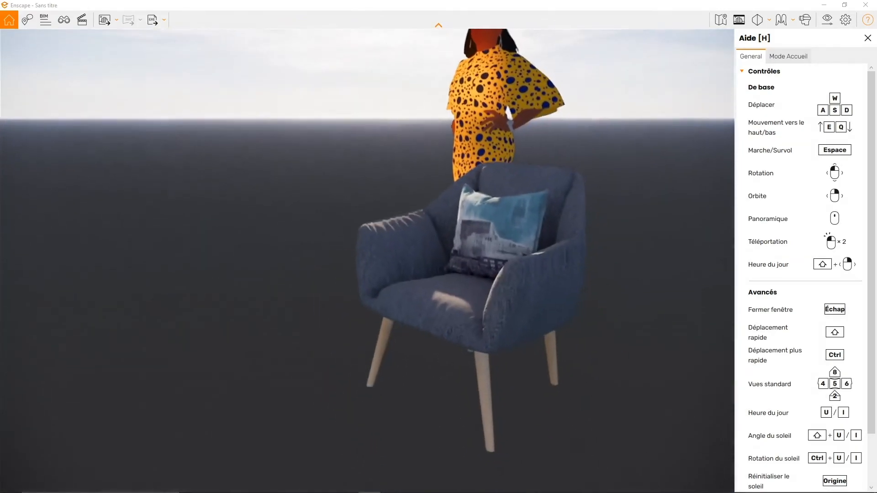
pyautogui.press('d')
pyautogui.press('a')
pyautogui.press('w')
pyautogui.moveTo(373, 274); pyautogui.dragTo(445, 304)
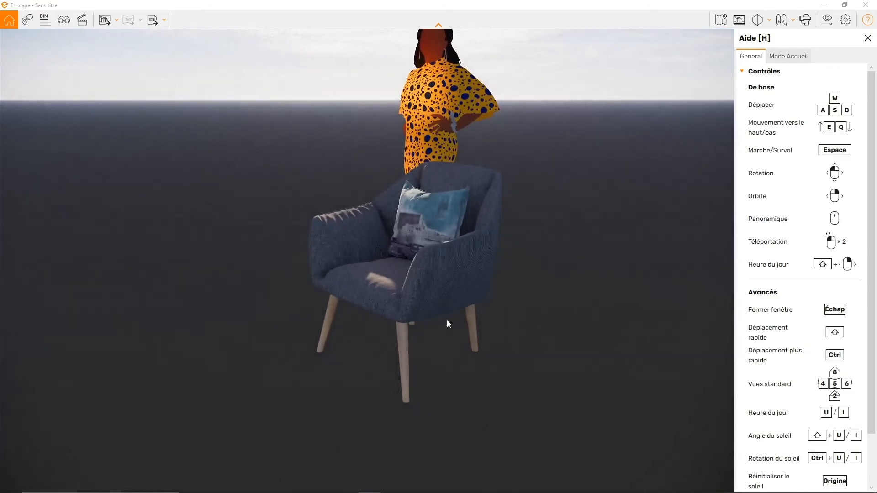